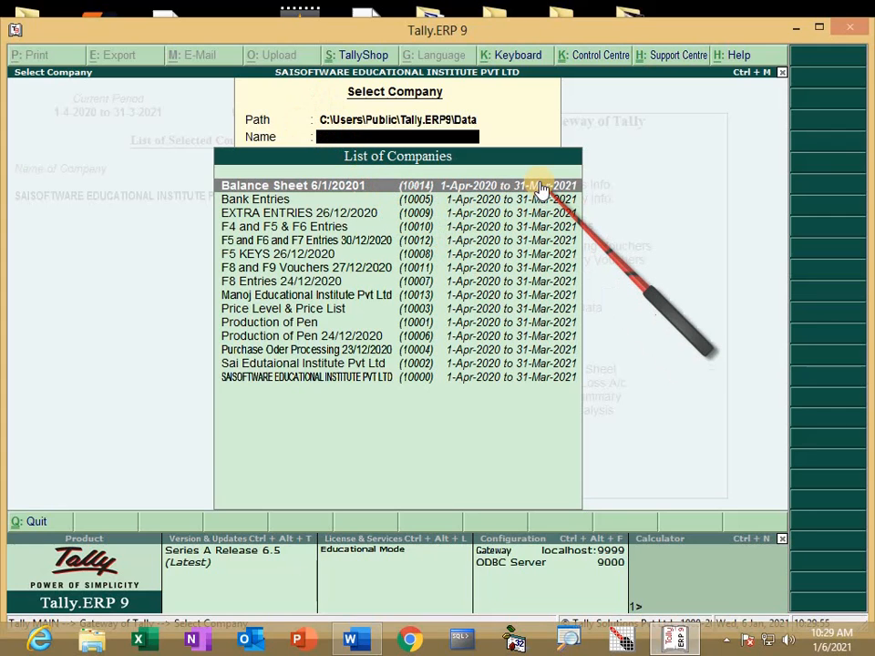
Step: Minimize Tally and browse in File Explorer to the folder C:\Users\Public\Tally.ERP9\Data
key("super+e")
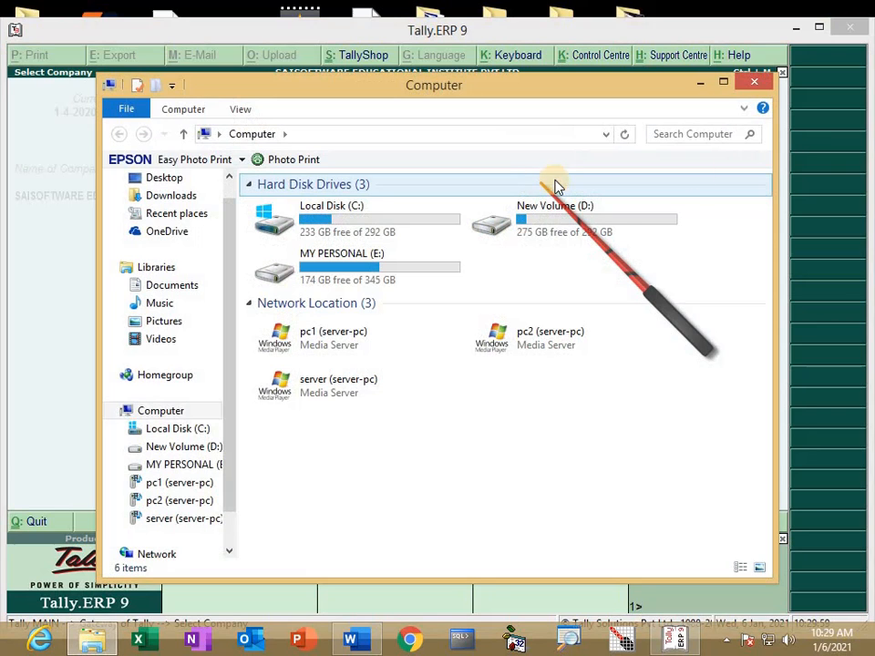
left_click(754, 83)
left_click(800, 28)
double_click(33, 127)
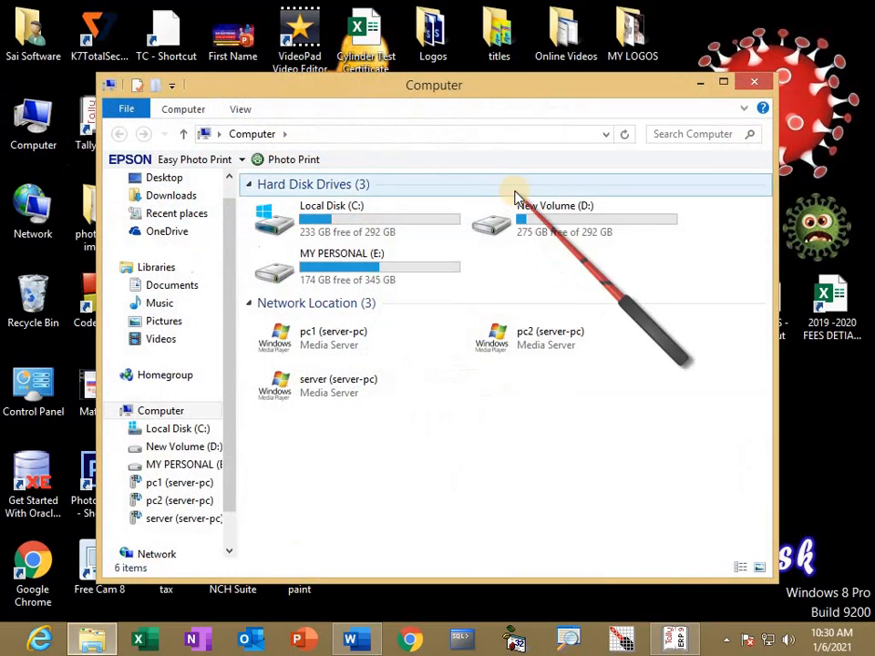
double_click(334, 217)
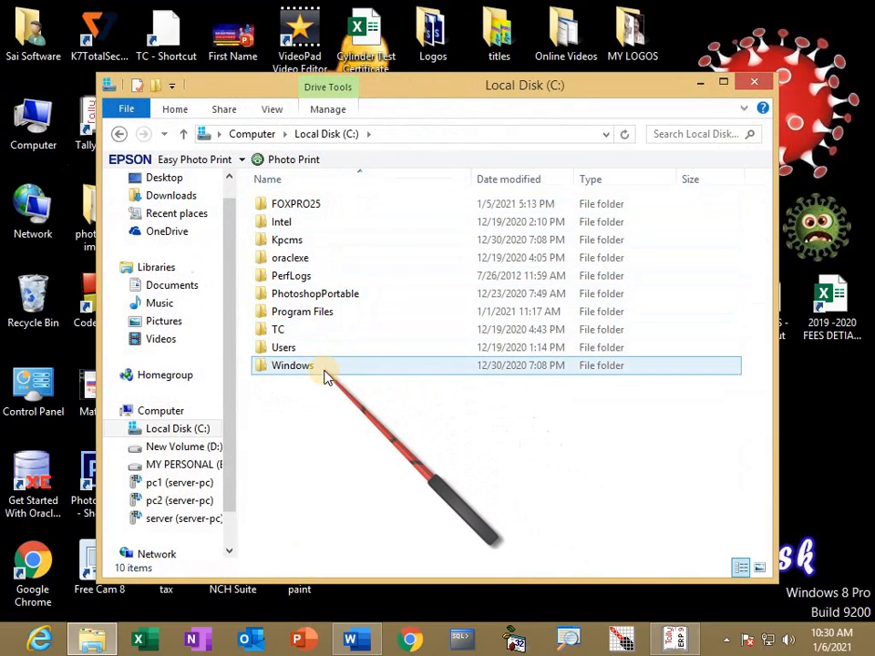
double_click(298, 354)
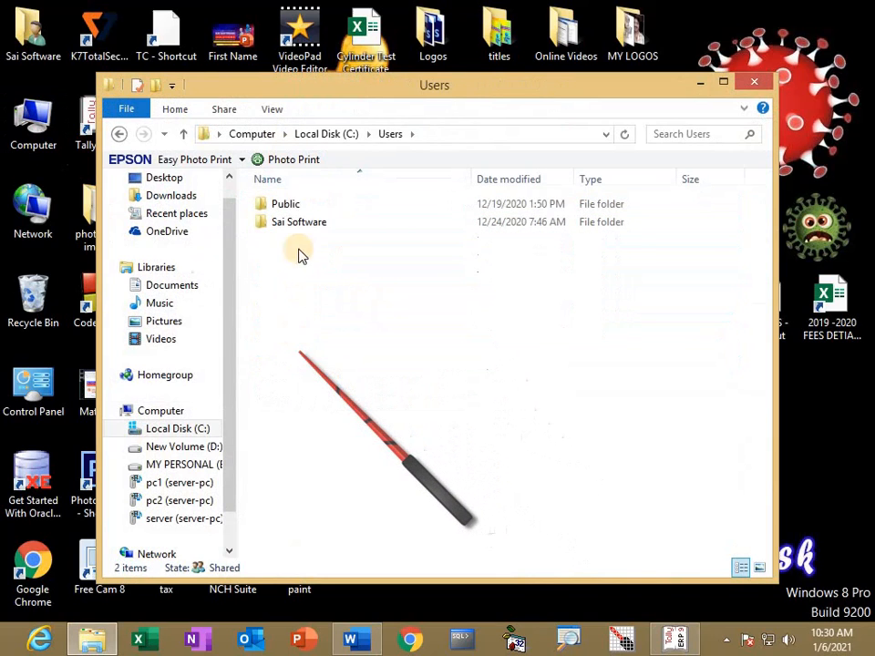
double_click(298, 212)
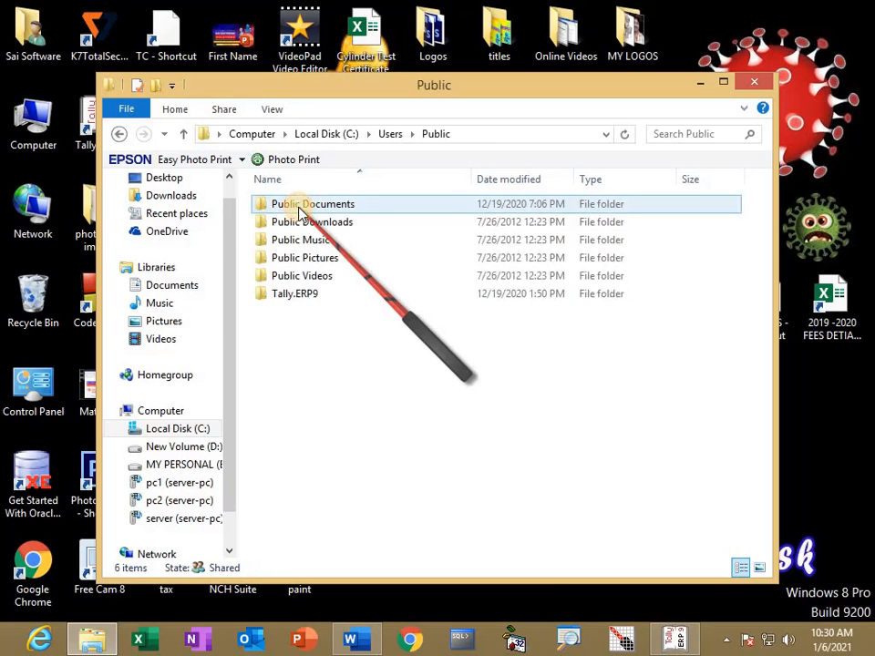
left_click(299, 294)
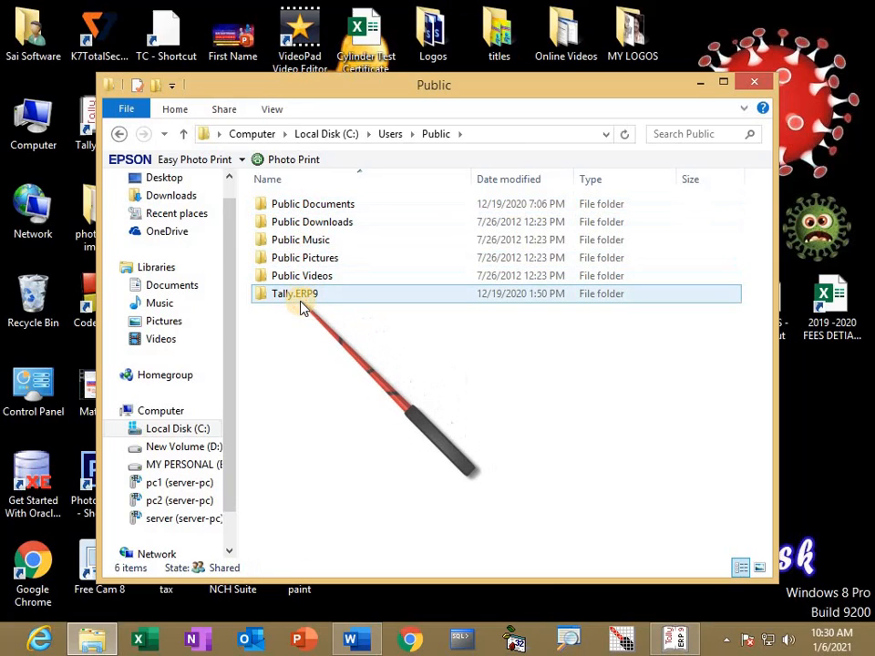
double_click(301, 306)
left_click(294, 209)
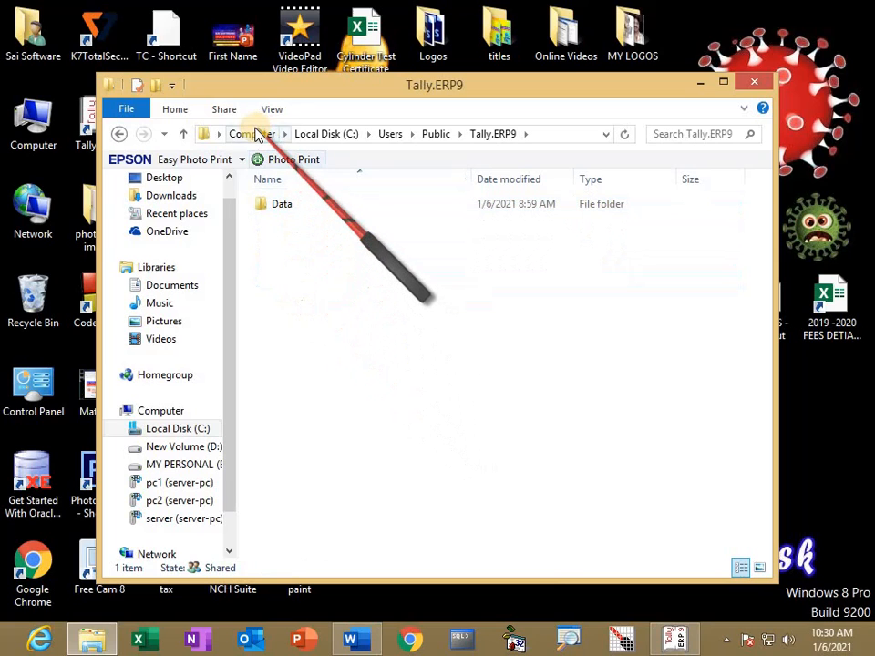
double_click(285, 204)
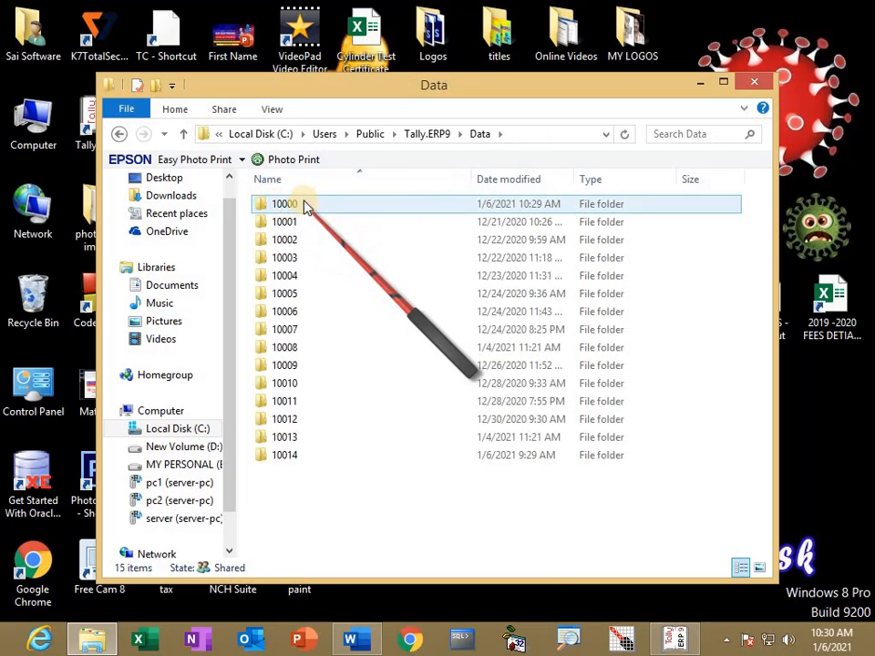
Step: Examine the numbered company folders from 10000 to 10014 in the Data folder, then close the File Explorer window
left_click(286, 223)
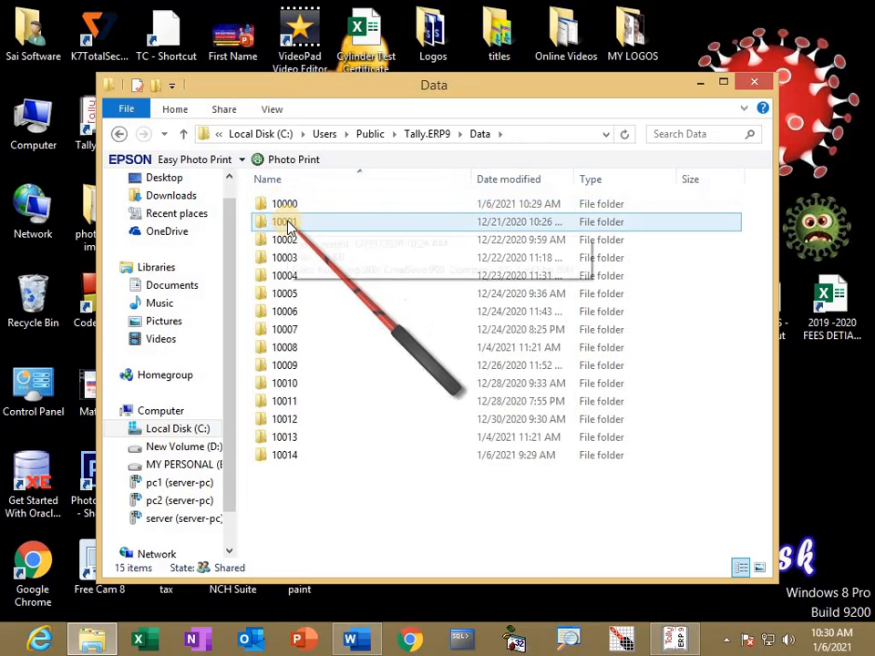
left_click(282, 241)
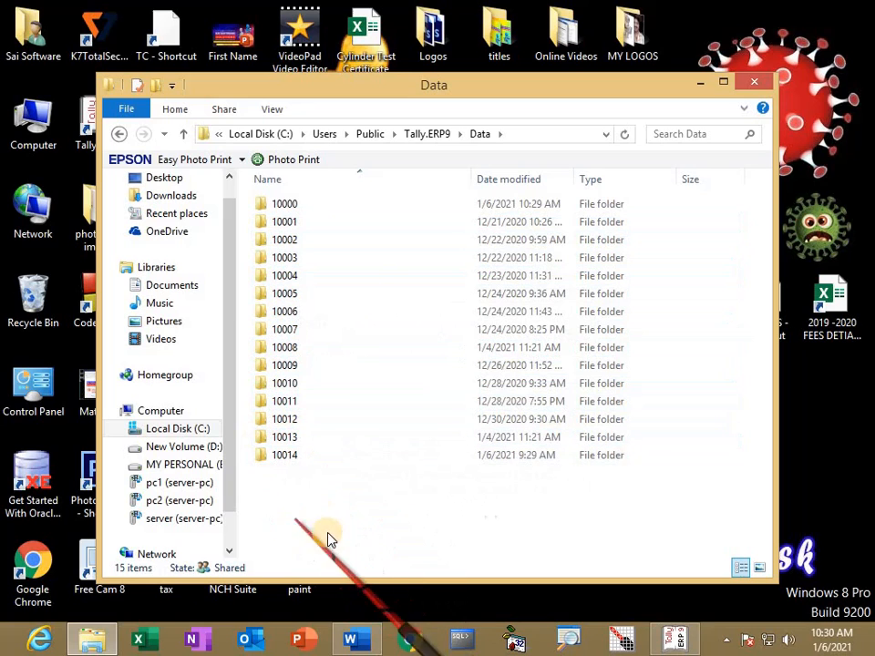
left_click(285, 275)
left_click(278, 402)
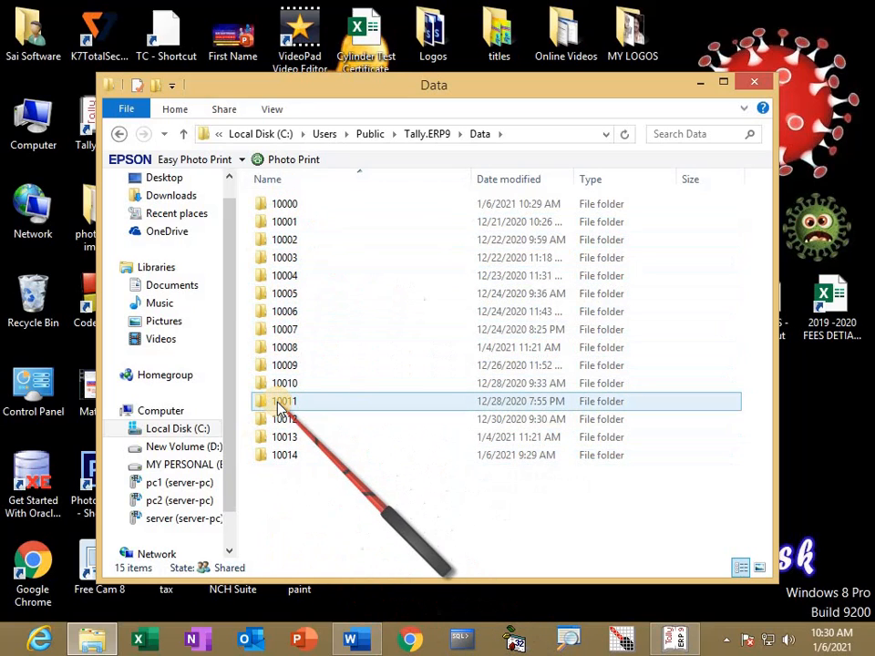
left_click(302, 455)
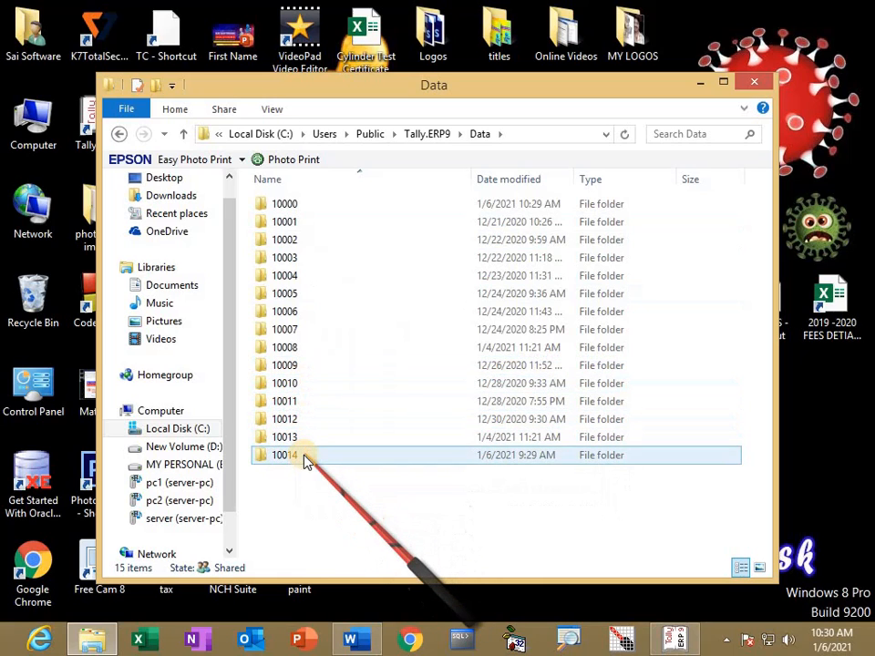
left_click(299, 209)
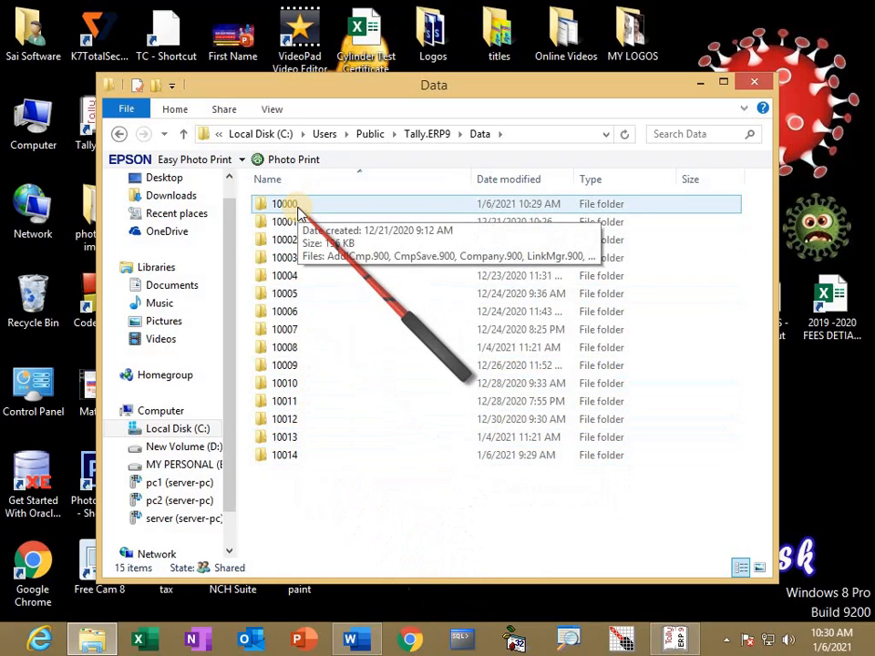
left_click(118, 134)
left_click(756, 86)
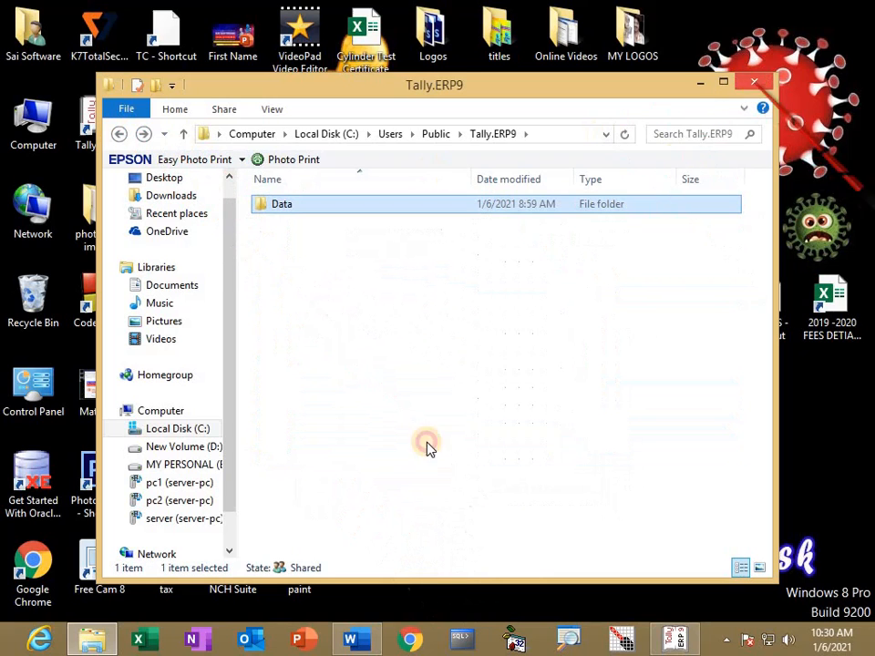
Step: Return to Tally.ERP 9 and load the company Manoj Educational Institute Pvt Ltd
left_click(676, 640)
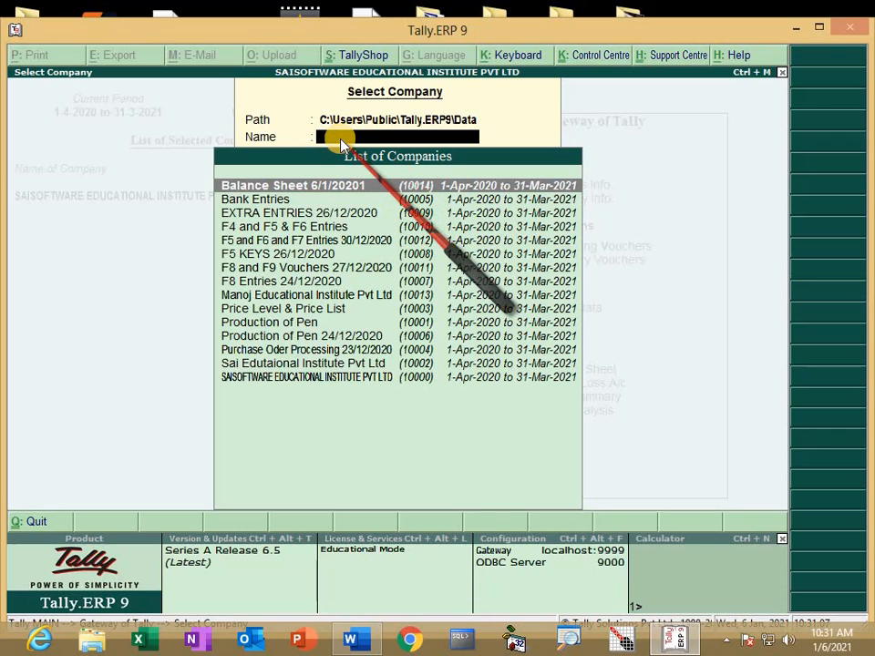
type("MA")
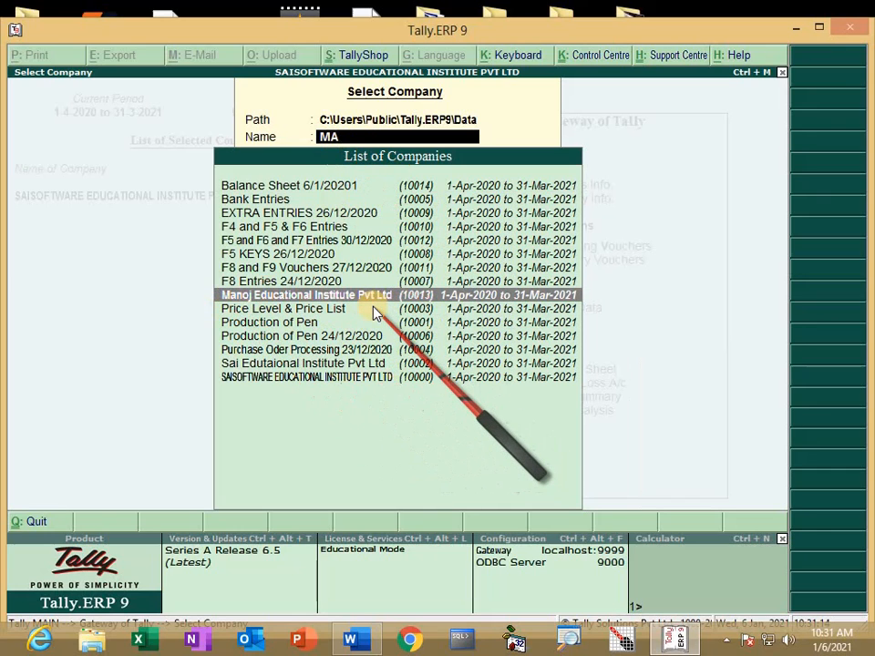
key("Return")
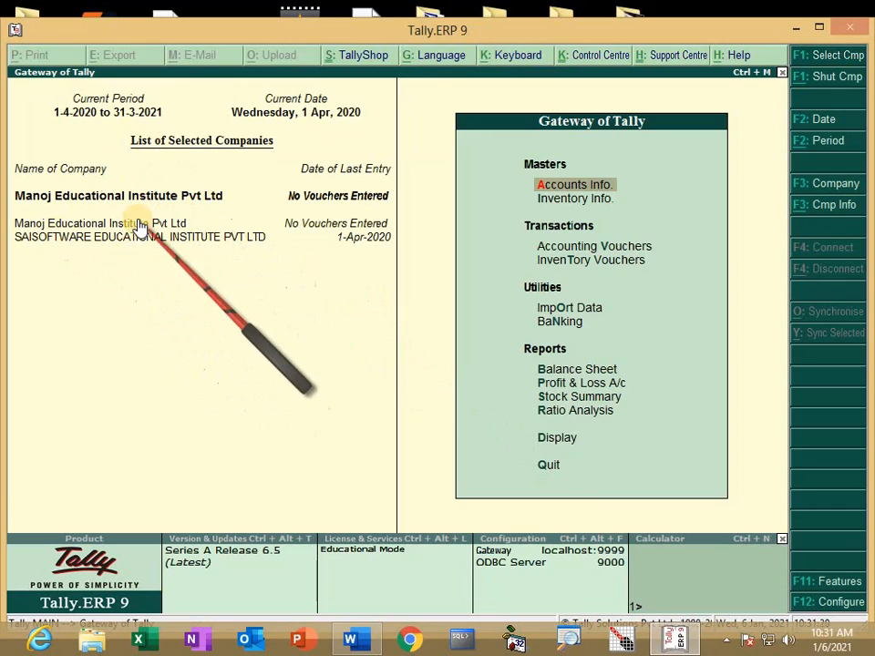
Step: Make SAISOFTWARE EDUCATIONAL INSTITUTE PVT LTD the active company, then switch back to Manoj Educational Institute Pvt Ltd
left_click(109, 237)
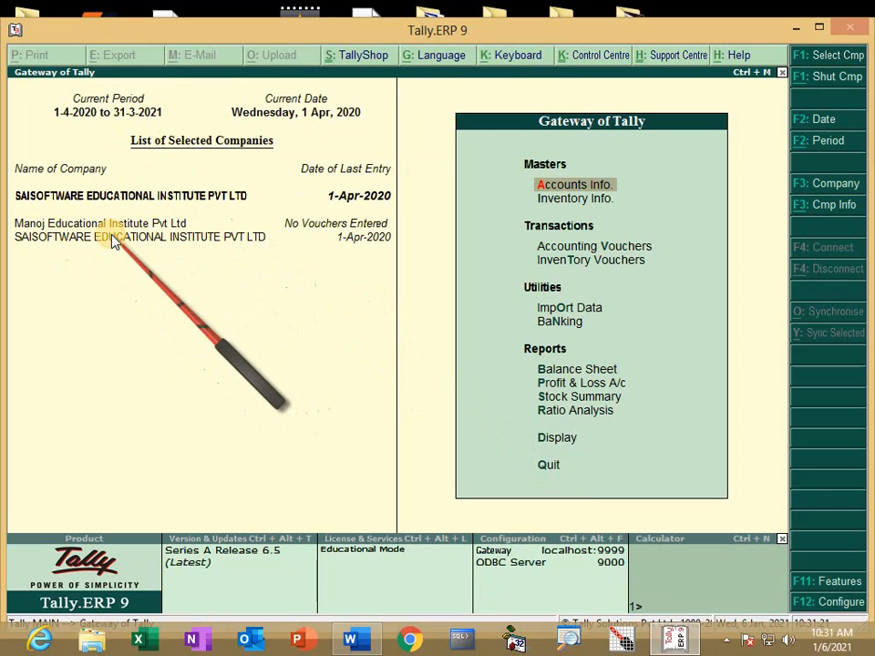
left_click(107, 224)
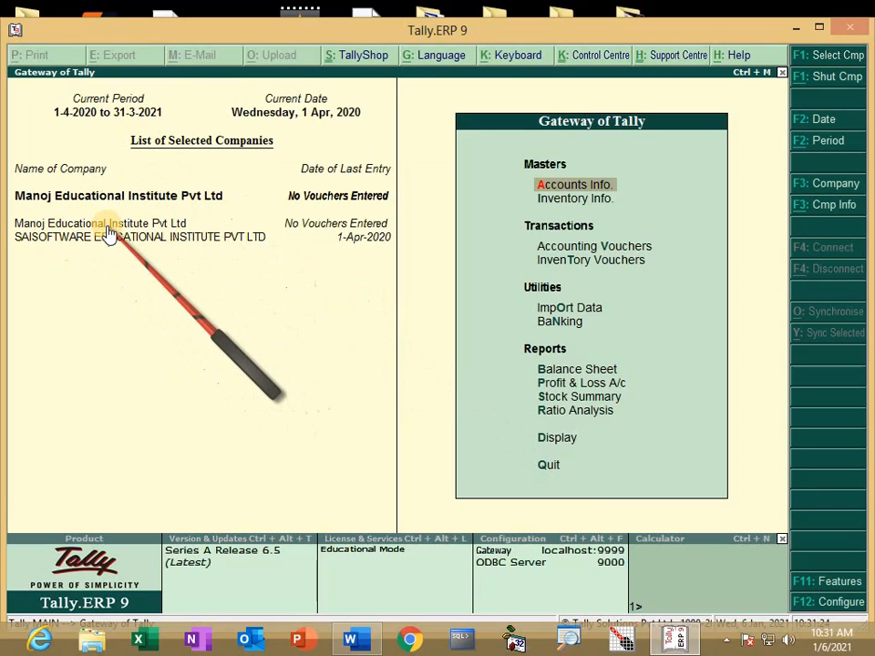
left_click(114, 225)
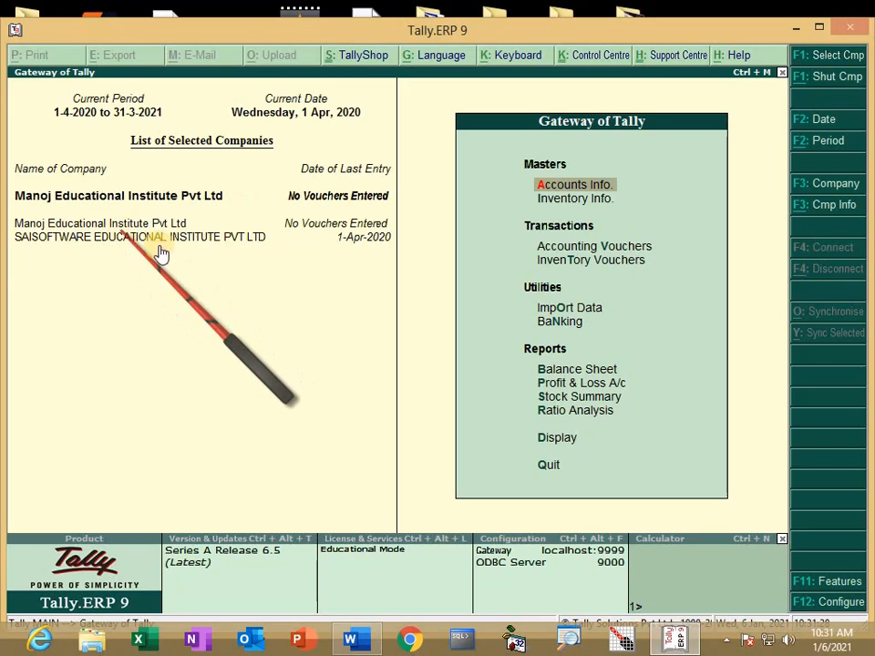
Step: View the balance sheets of Manoj Educational Institute Pvt Ltd and SAISOFTWARE EDUCATIONAL INSTITUTE PVT LTD, then return to the Gateway of Tally
left_click(580, 373)
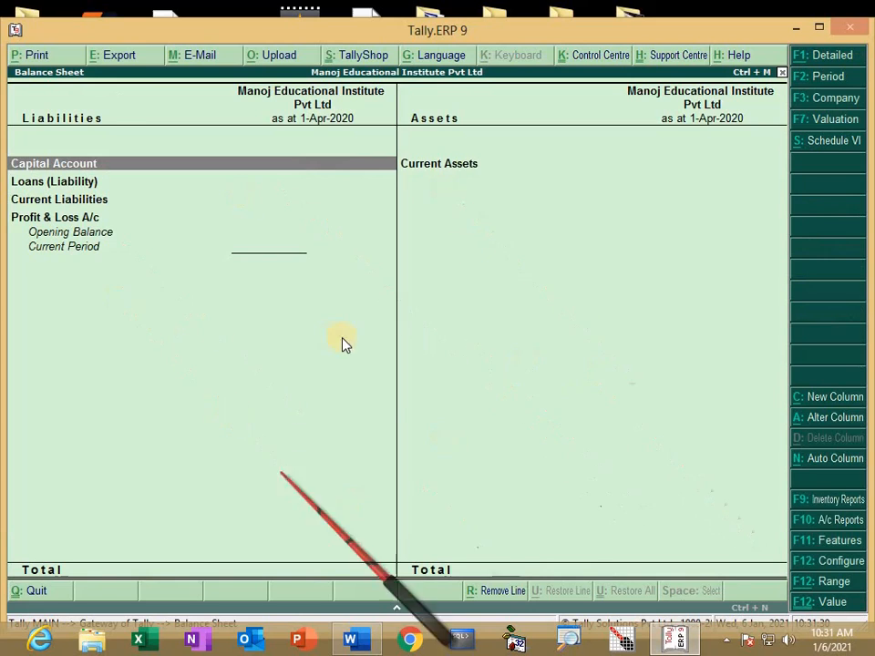
key("Escape")
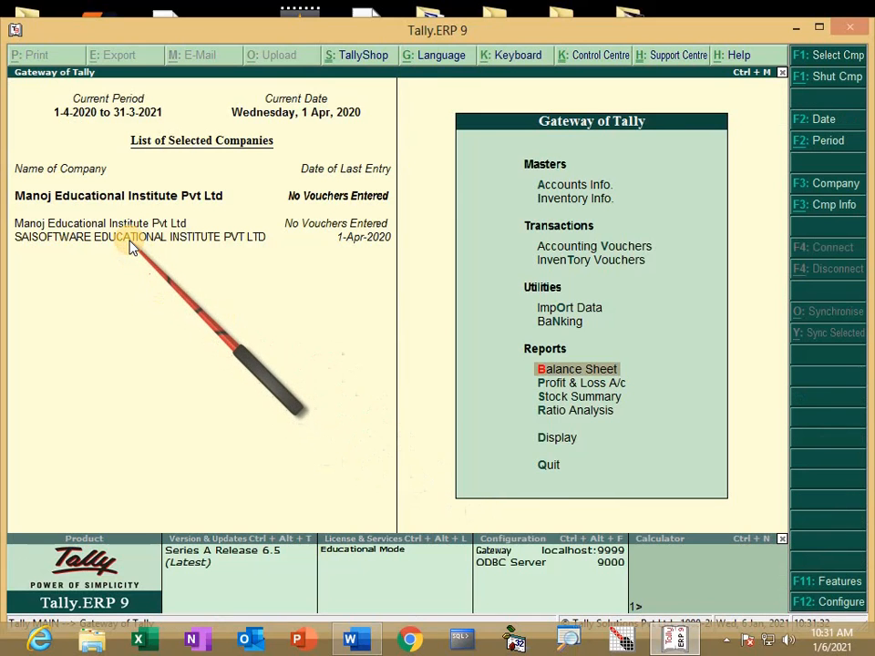
key("Return")
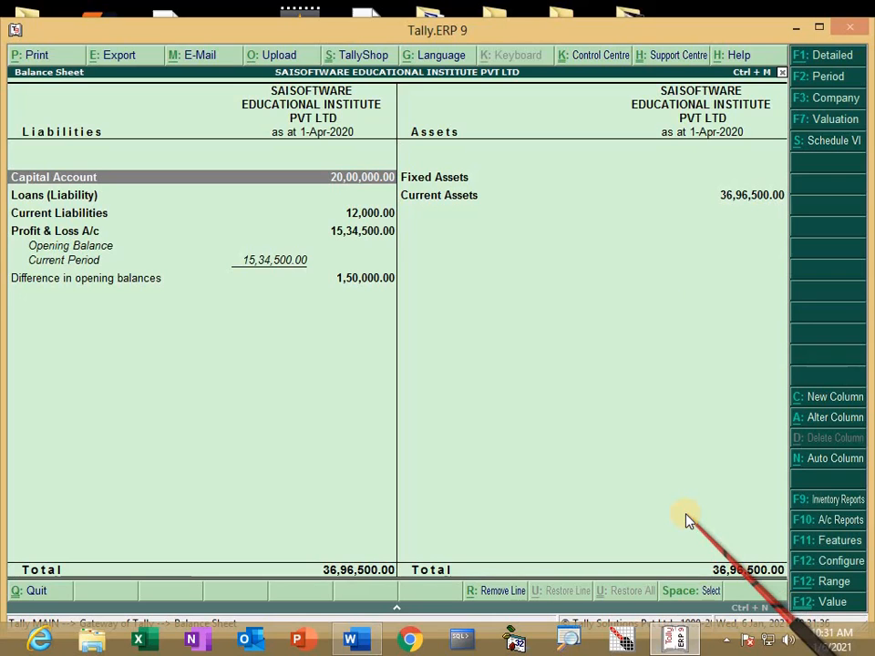
key("Escape")
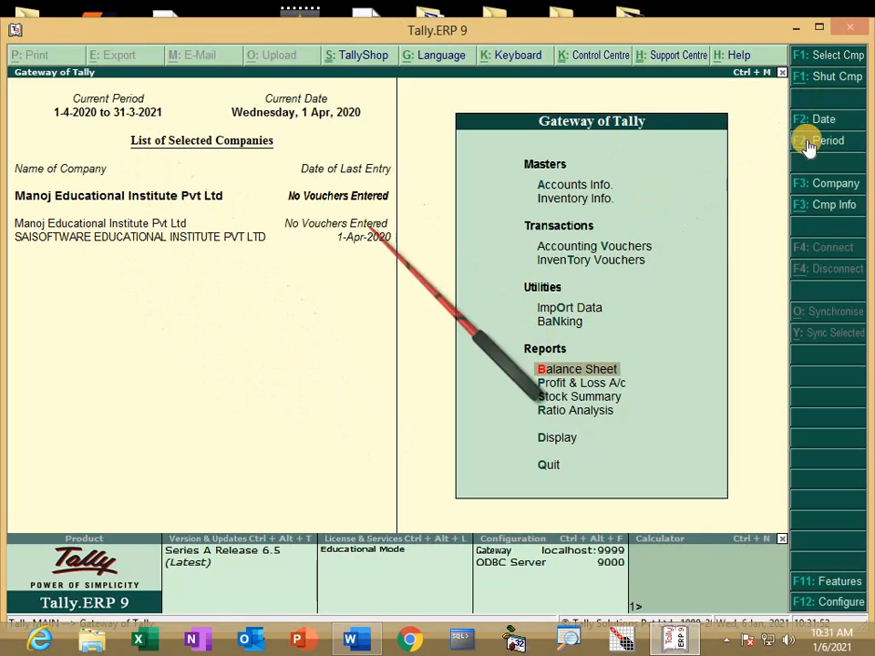
Step: Shut the company Manoj Educational Institute Pvt Ltd
left_click(808, 80)
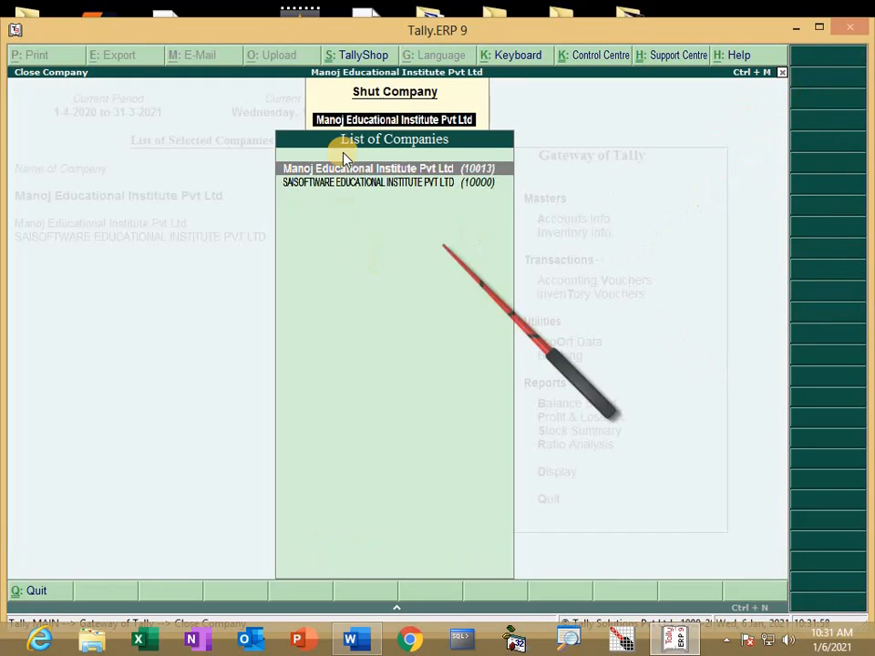
key("Down")
key("Up")
key("Down")
key("Up")
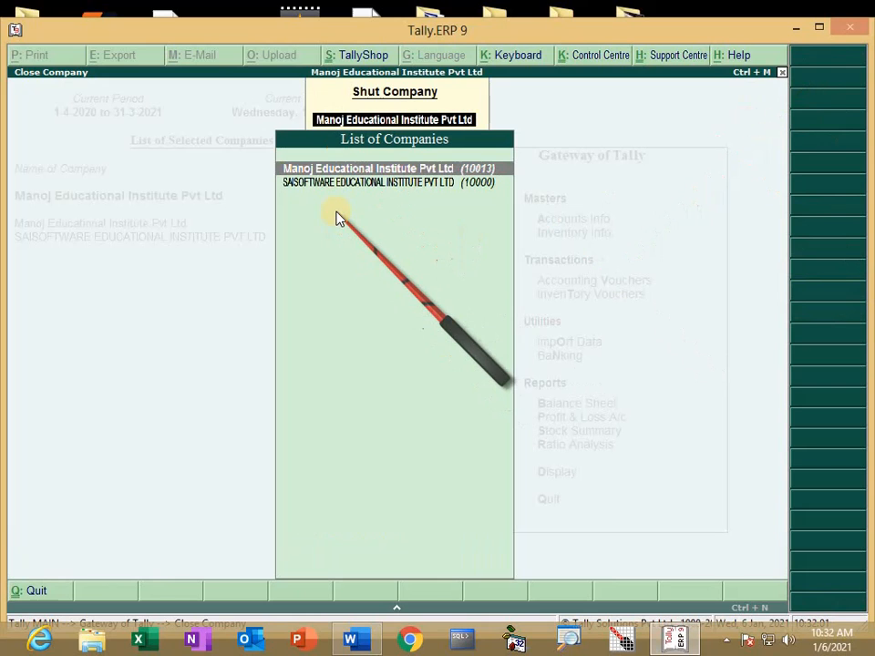
key("Return")
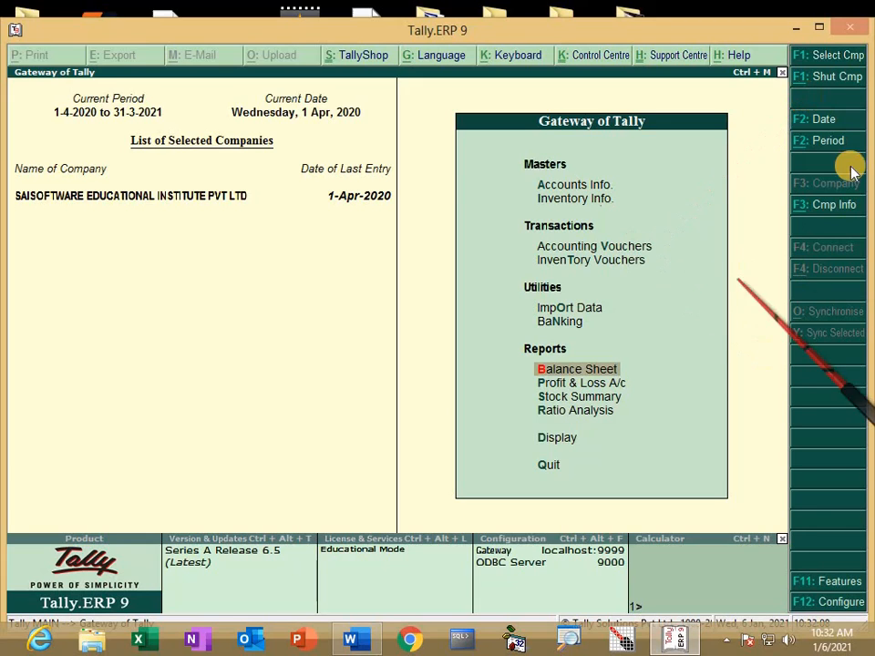
Step: Shut SAISOFTWARE EDUCATIONAL INSTITUTE PVT LTD and load it again from the list of companies
left_click(836, 81)
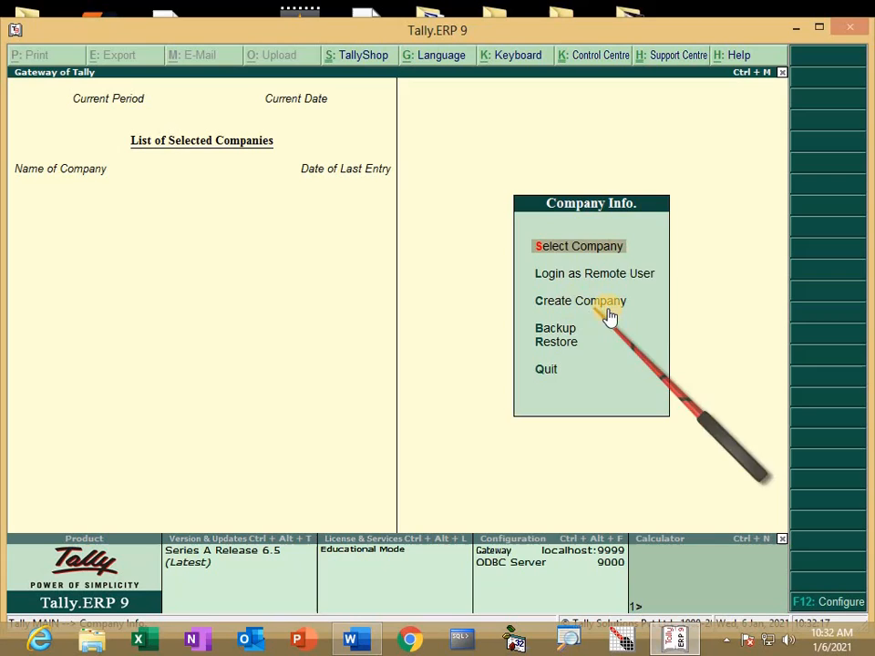
left_click(578, 246)
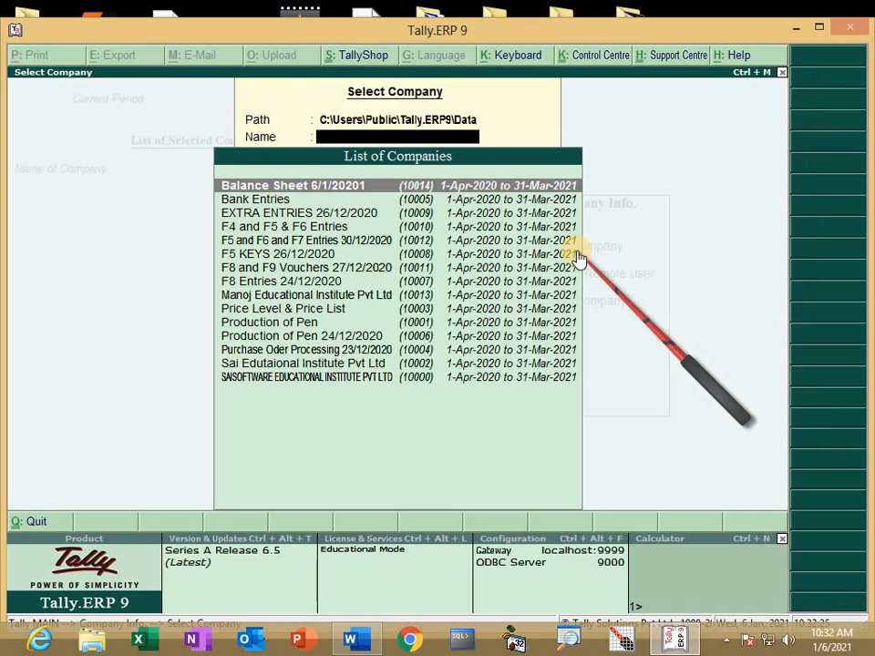
left_click(297, 381)
key("Return")
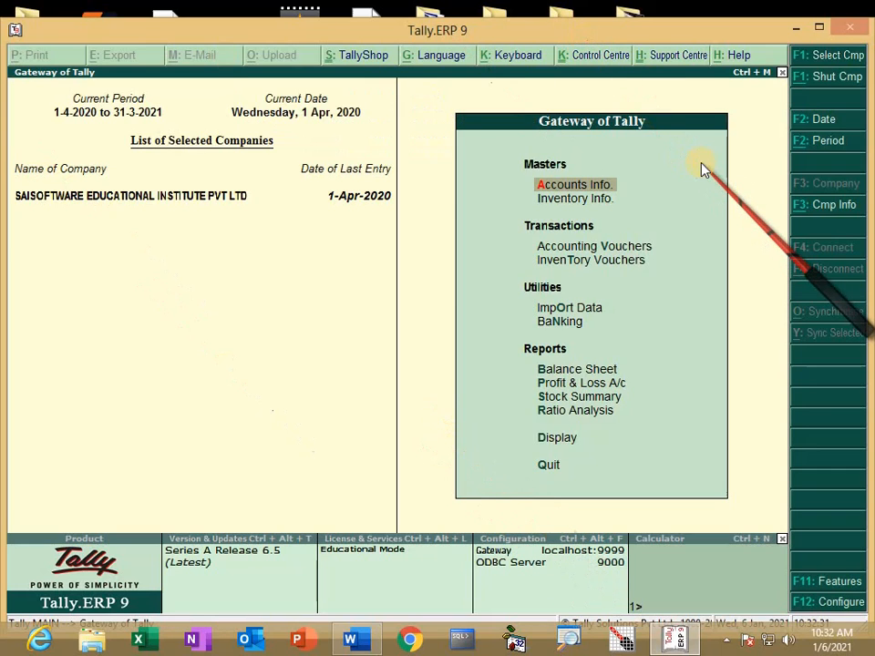
Step: Load the company F4 and F5 & F6 Entries in addition to the open one
key("F1")
key("Down")
key("Down")
key("Down")
key("Down")
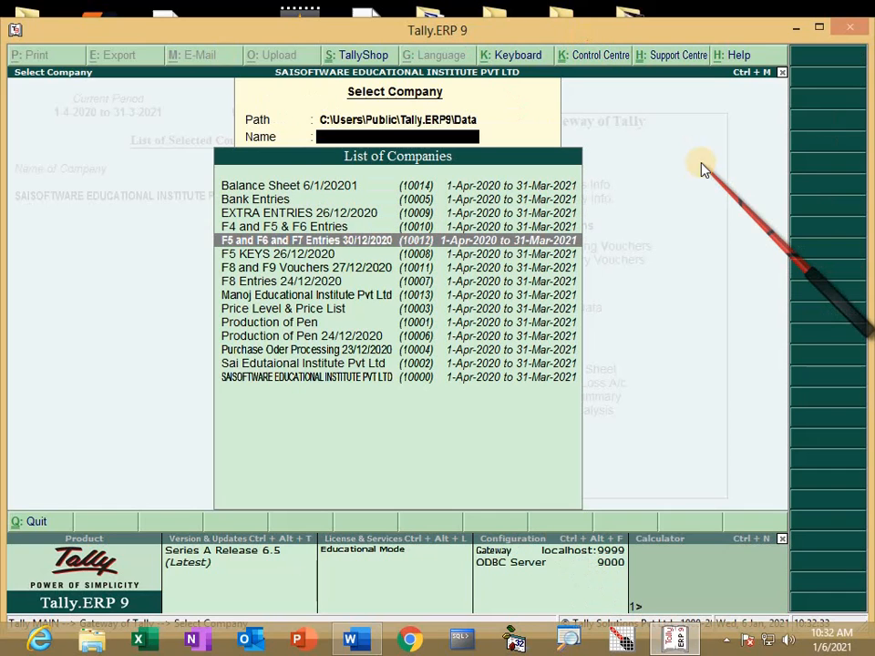
key("Return")
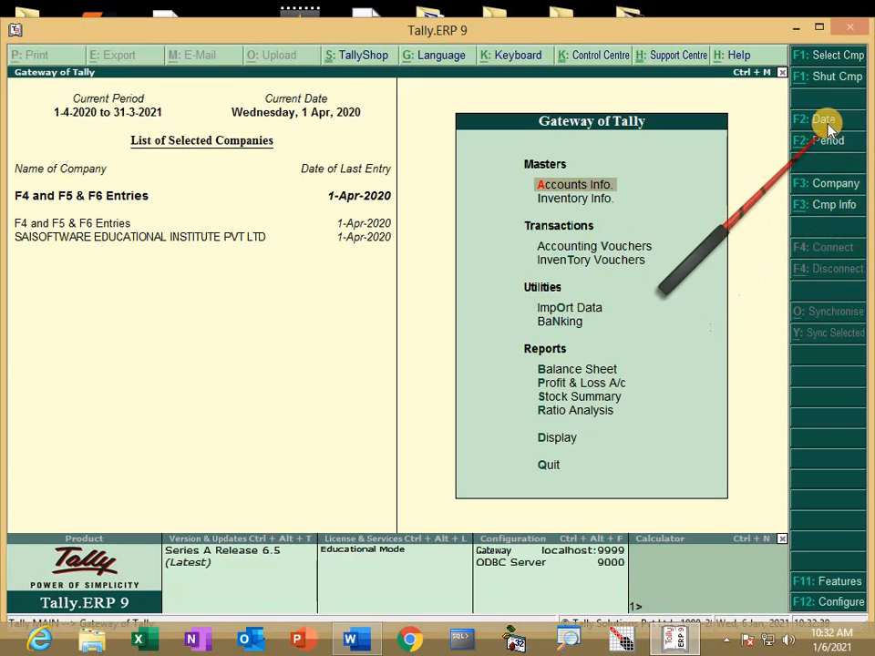
Step: Start a payment accounting voucher debiting Capital and set its voucher date to 1-5
key("Down")
key("Down")
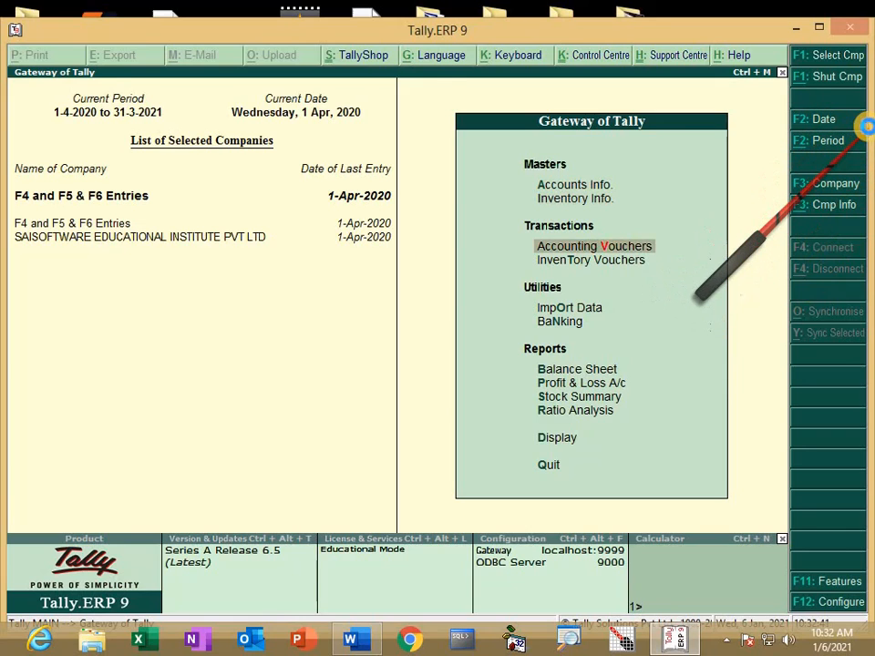
key("Return")
left_click(659, 121)
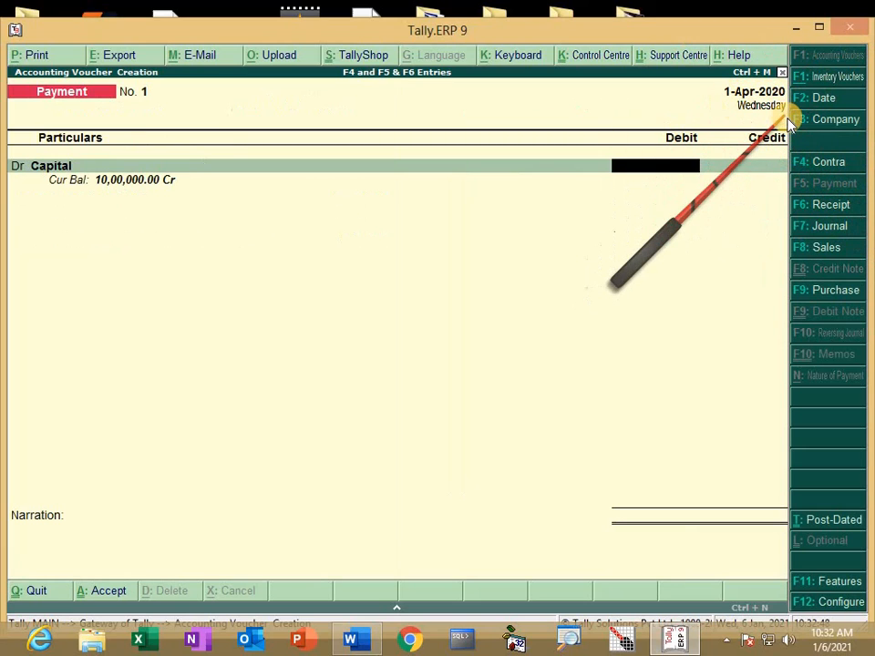
key("F2")
type("1-5")
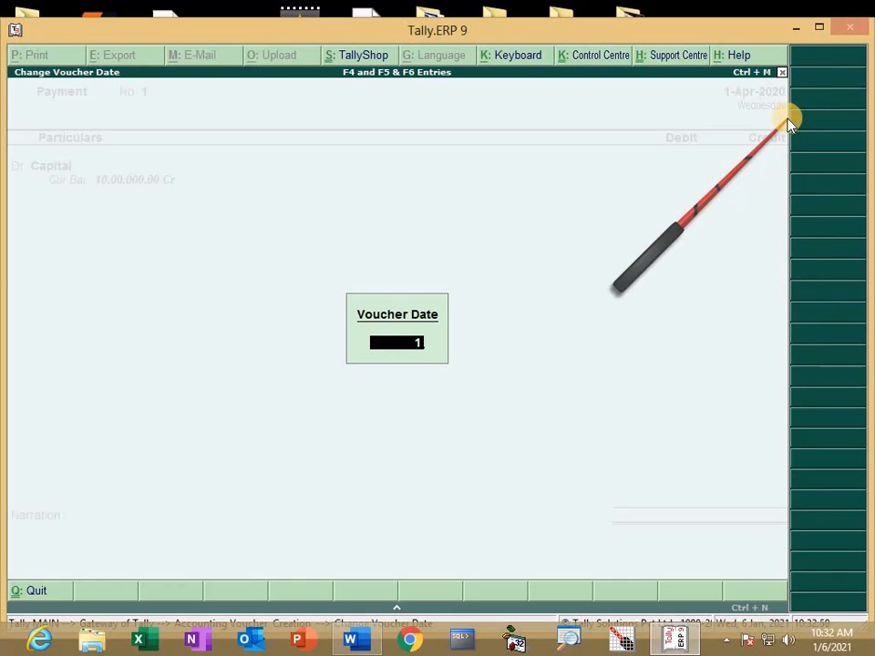
key("Return")
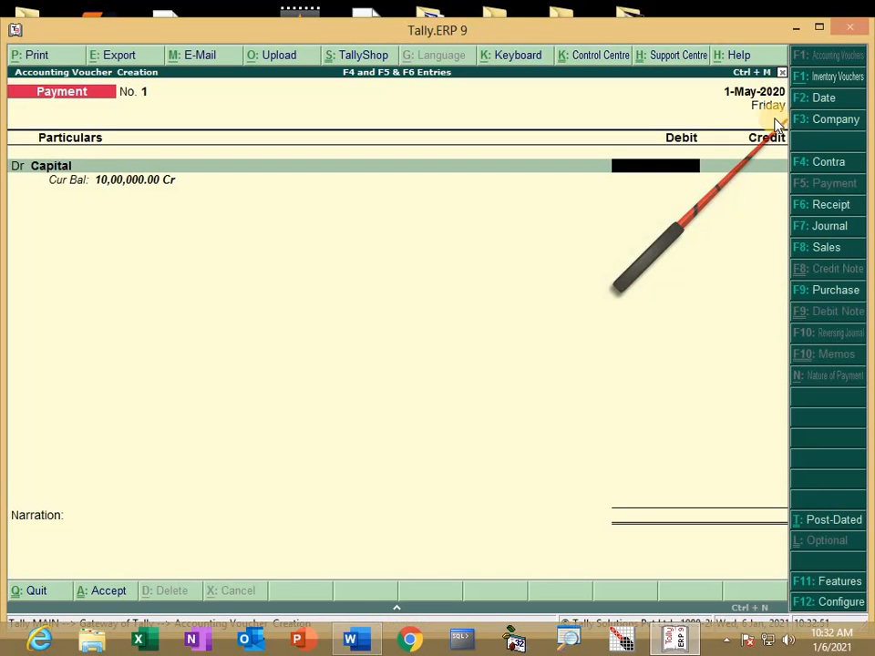
Step: Set the payment voucher's date to 1-4 and quit the voucher without saving it
left_click(854, 105)
type("1-4")
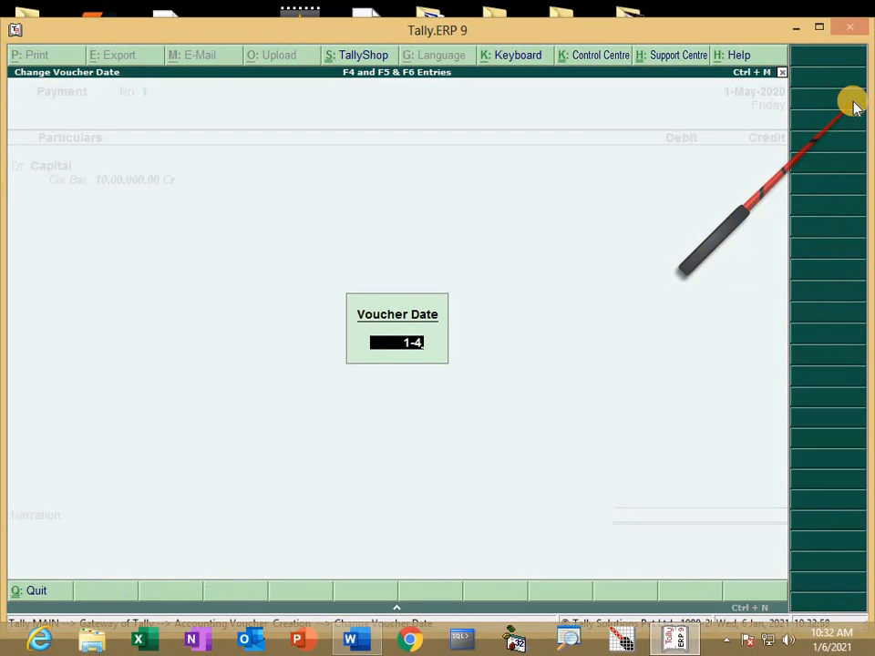
key("Return")
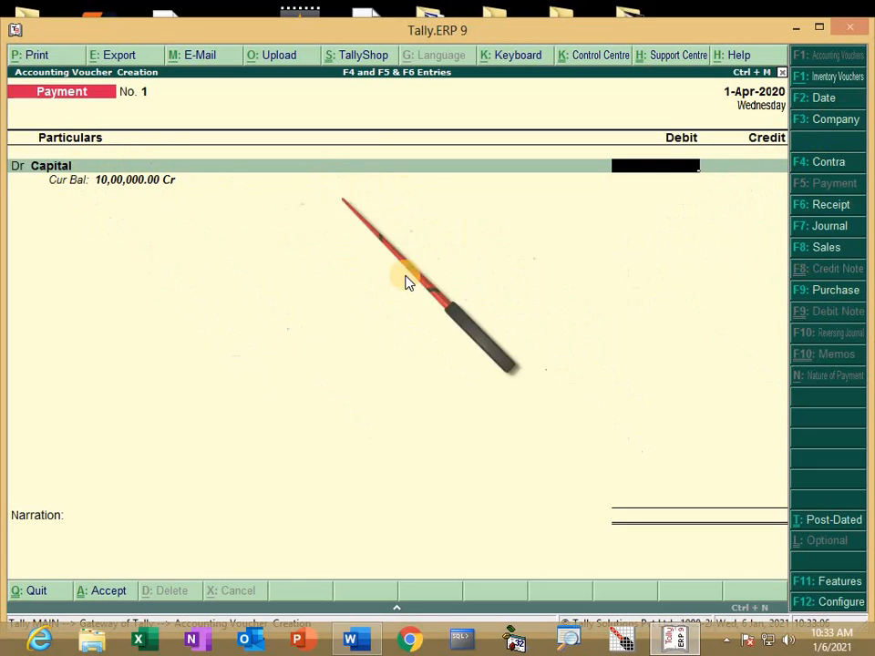
key("Escape")
key("Return")
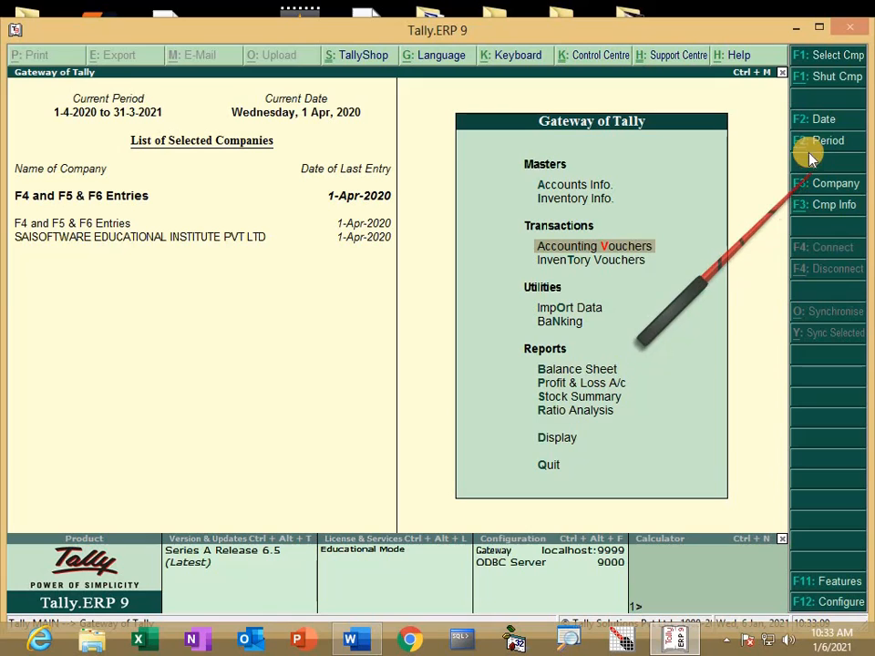
Step: View the company's period settings and leave them without making changes
left_click(106, 116)
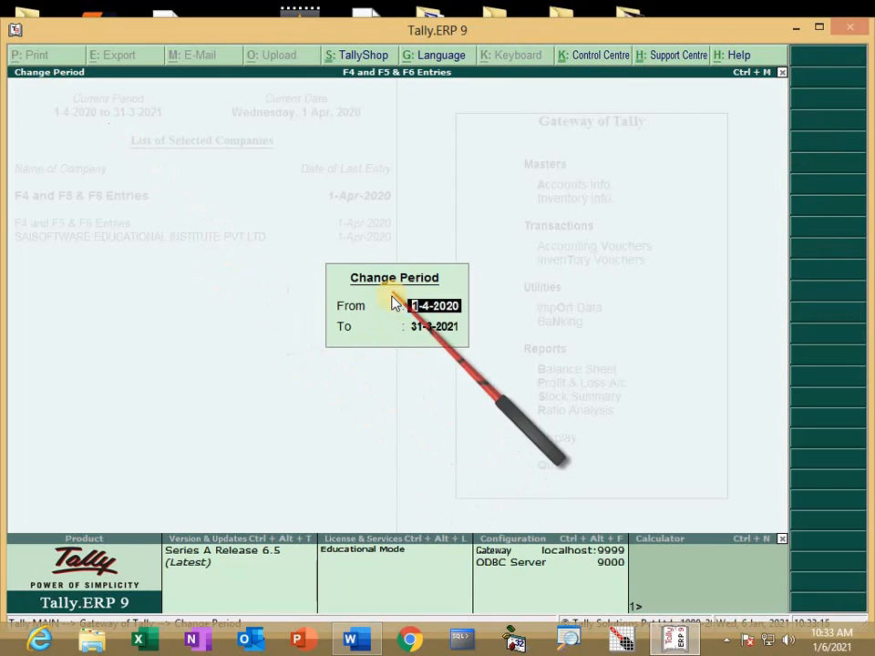
key("BackSpace")
key("Escape")
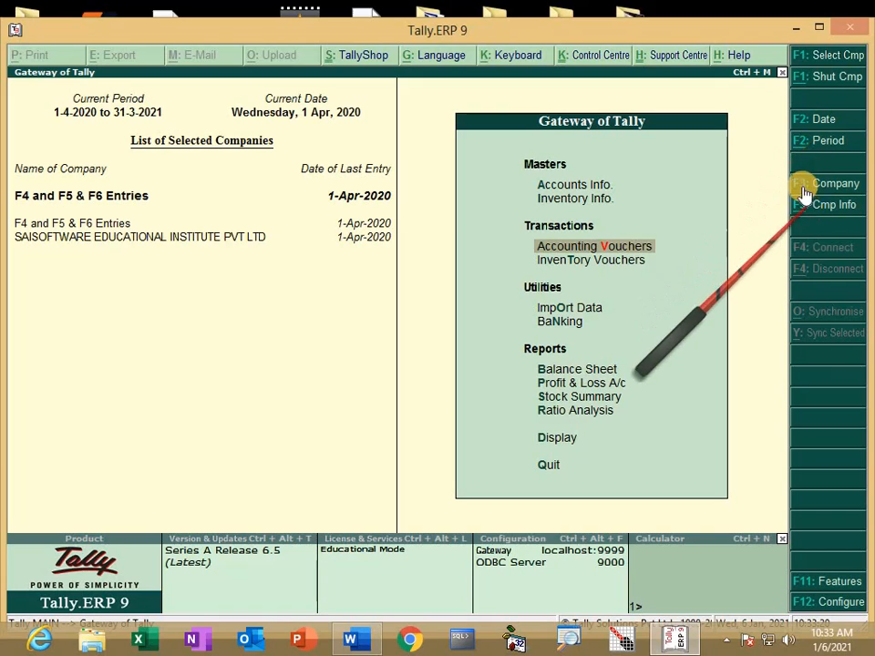
left_click(110, 238)
left_click(108, 224)
left_click(108, 237)
left_click(107, 224)
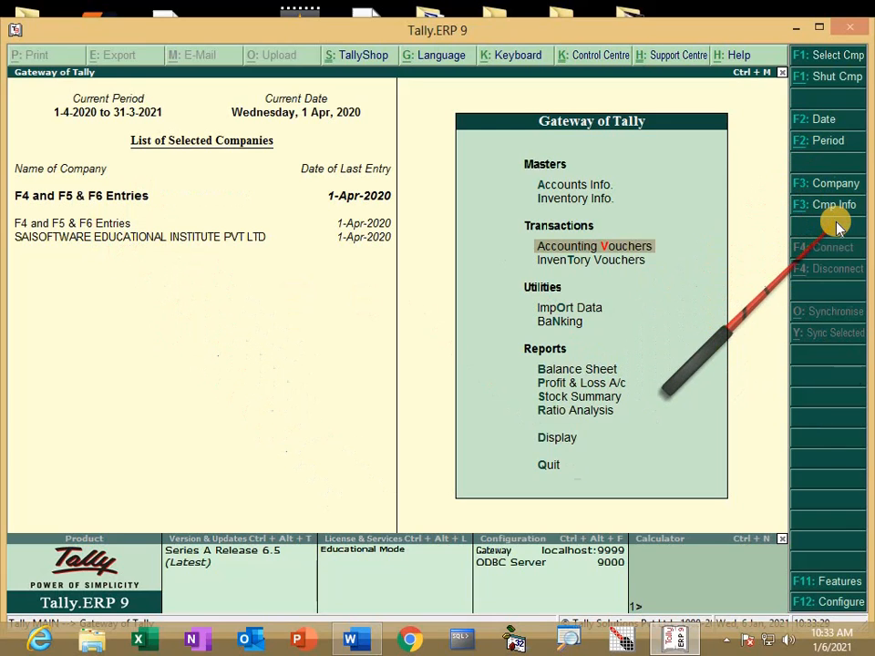
Step: Switch the current company to SAISOFTWARE EDUCATIONAL INSTITUTE PVT LTD and back to F4 and F5 & F6 Entries
key("F3")
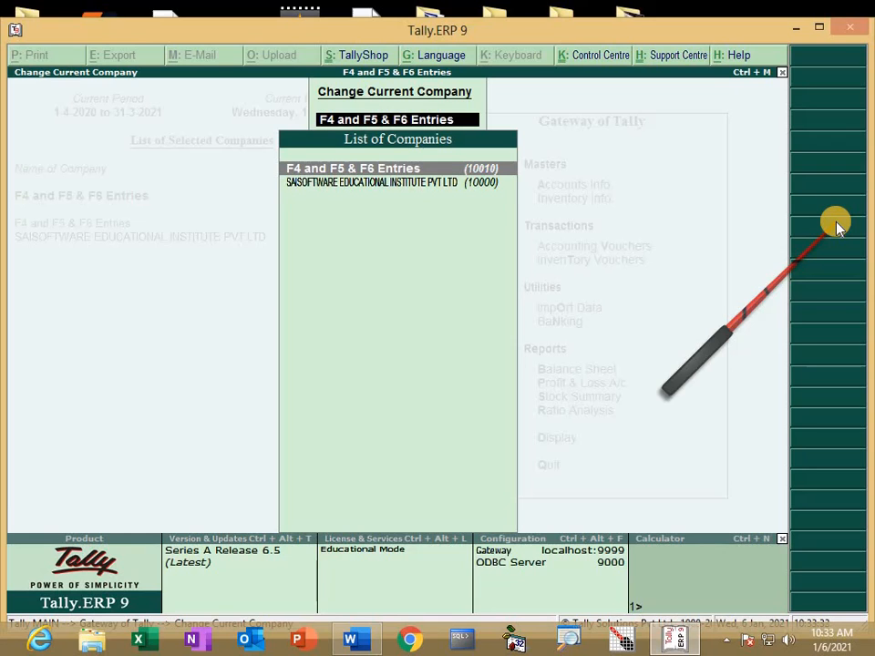
key("Down")
key("Return")
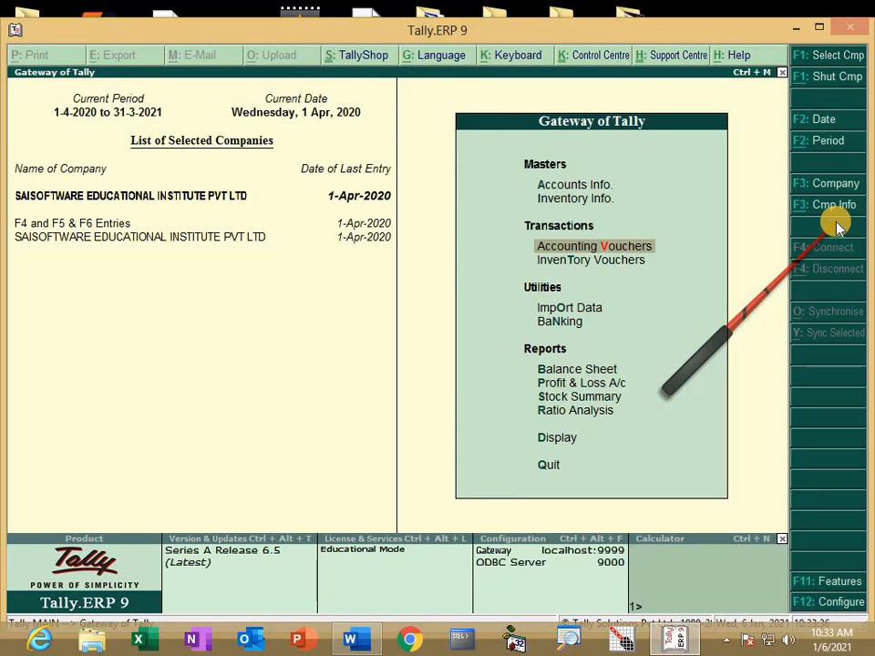
key("F3")
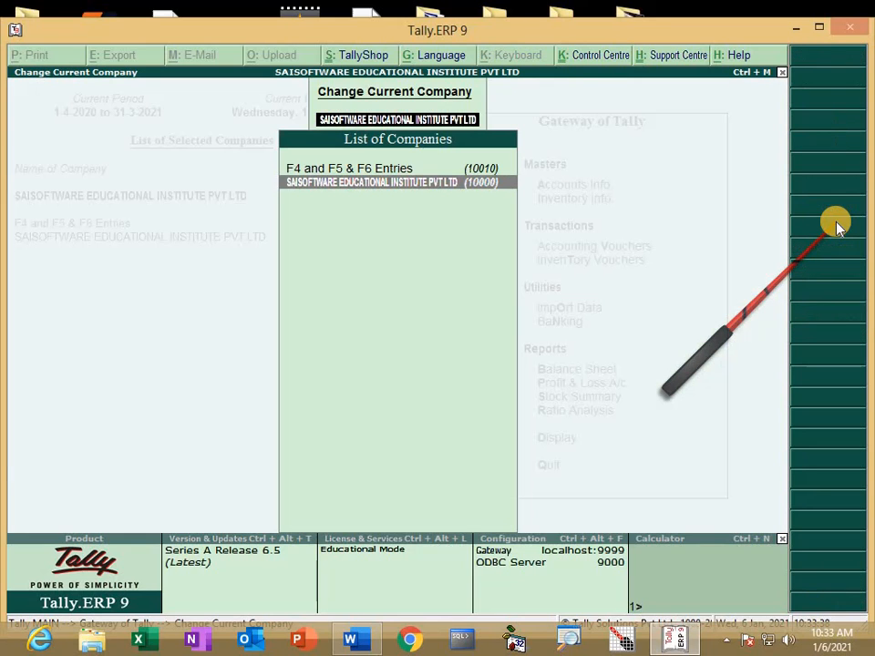
key("Up")
key("Return")
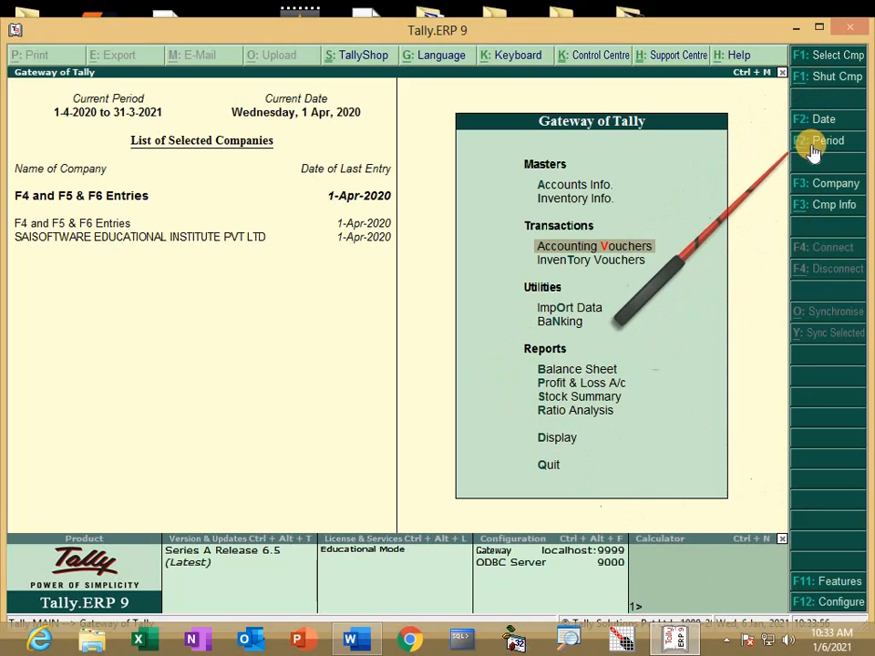
Step: Switch to the Word document and examine the function keys table and the Day 4 F4 (contra) cash deposit and withdraw transactions
key("alt+Tab")
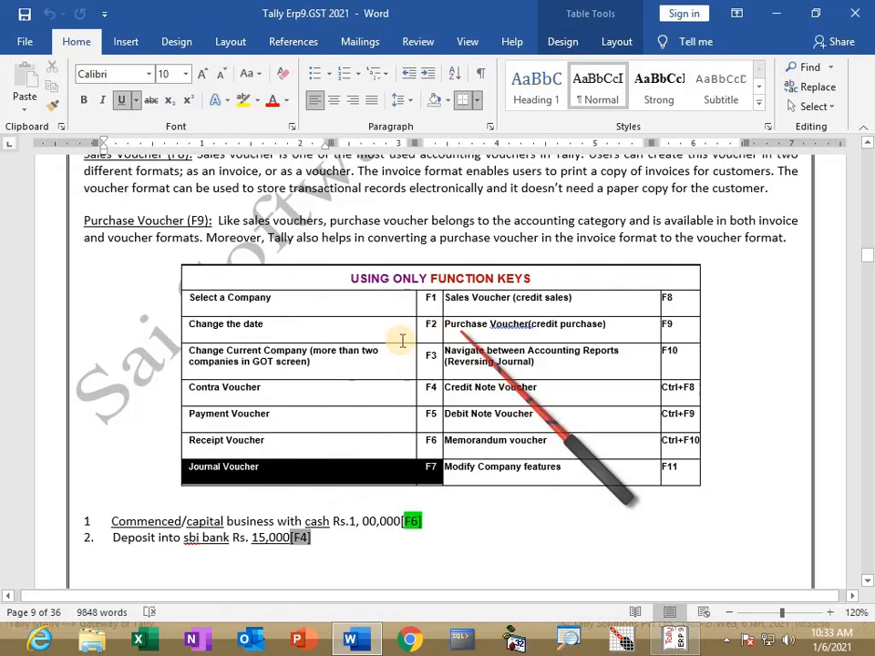
scroll(349, 388, "down", 1)
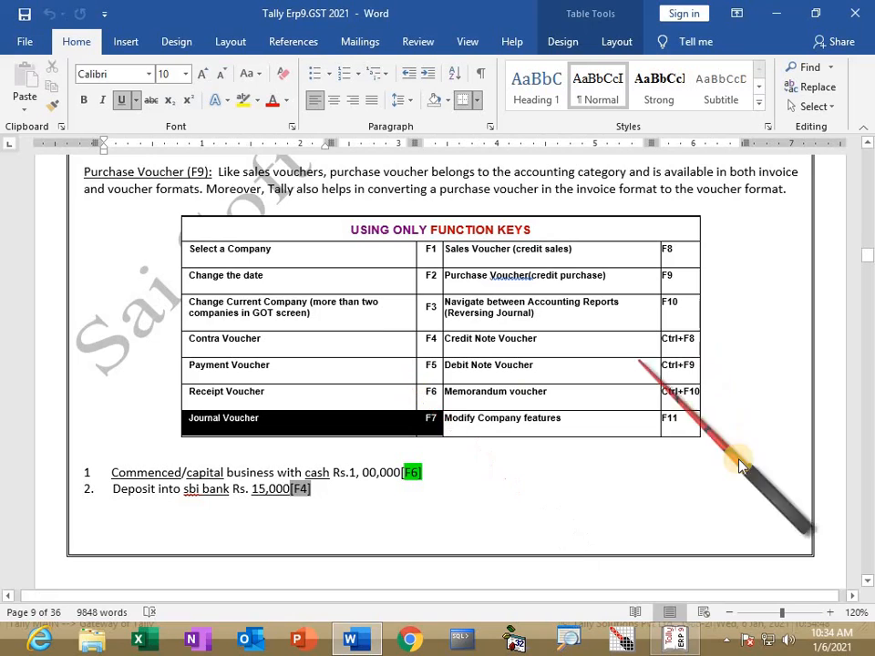
scroll(701, 465, "down", 3)
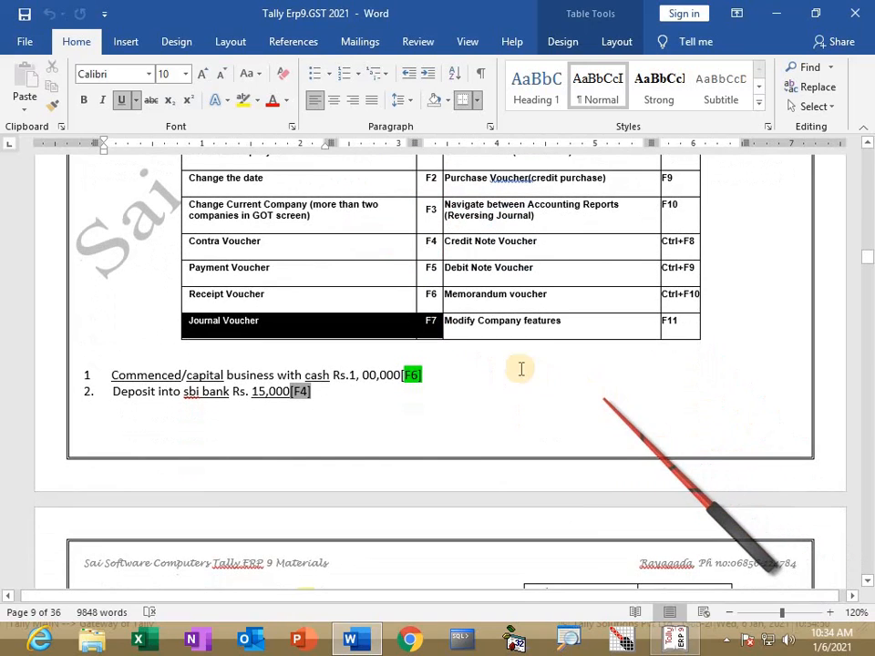
scroll(521, 369, "up", 1)
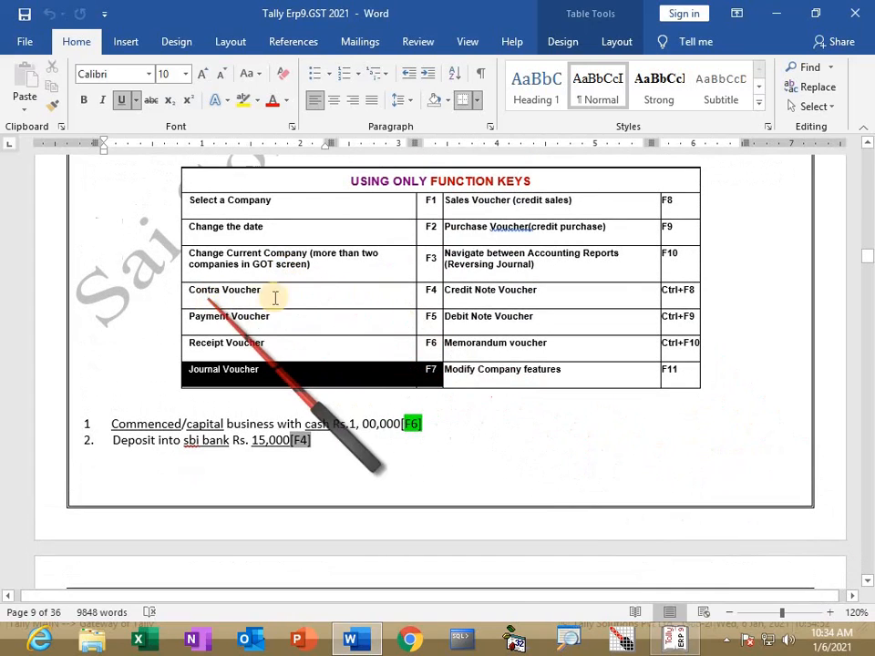
left_click(422, 289)
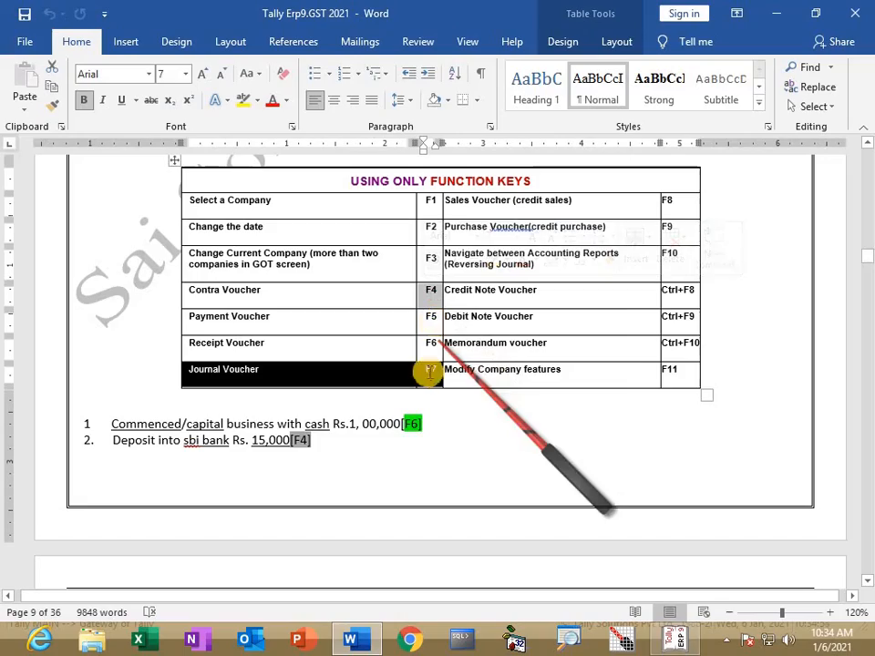
scroll(458, 446, "down", 20)
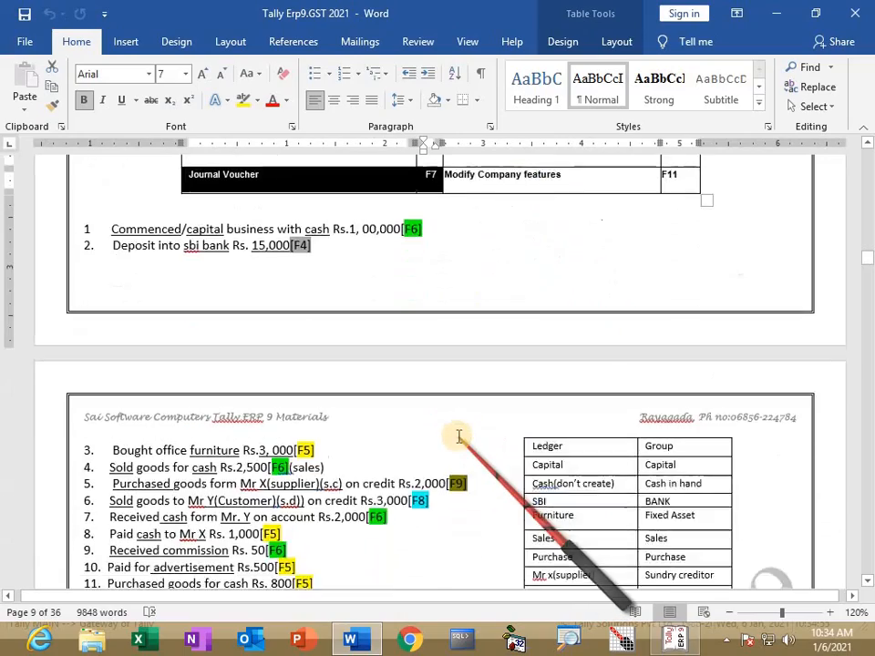
scroll(461, 439, "down", 15)
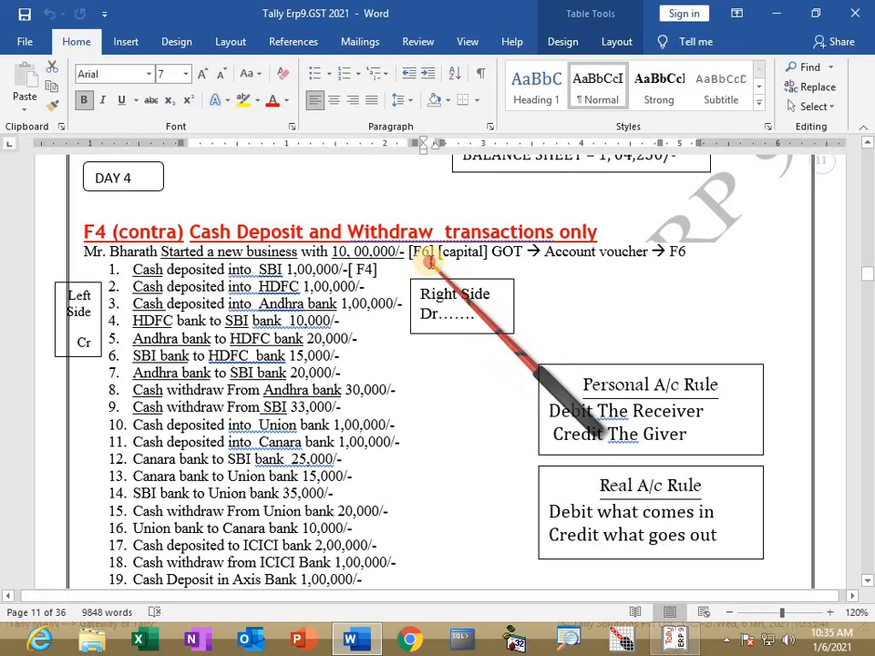
left_click(377, 263)
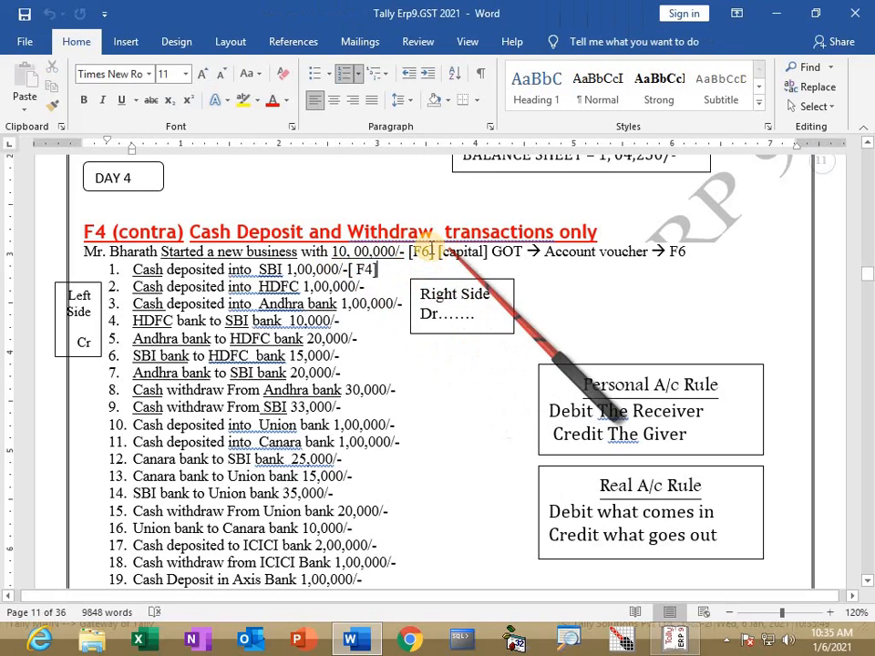
left_click(427, 252)
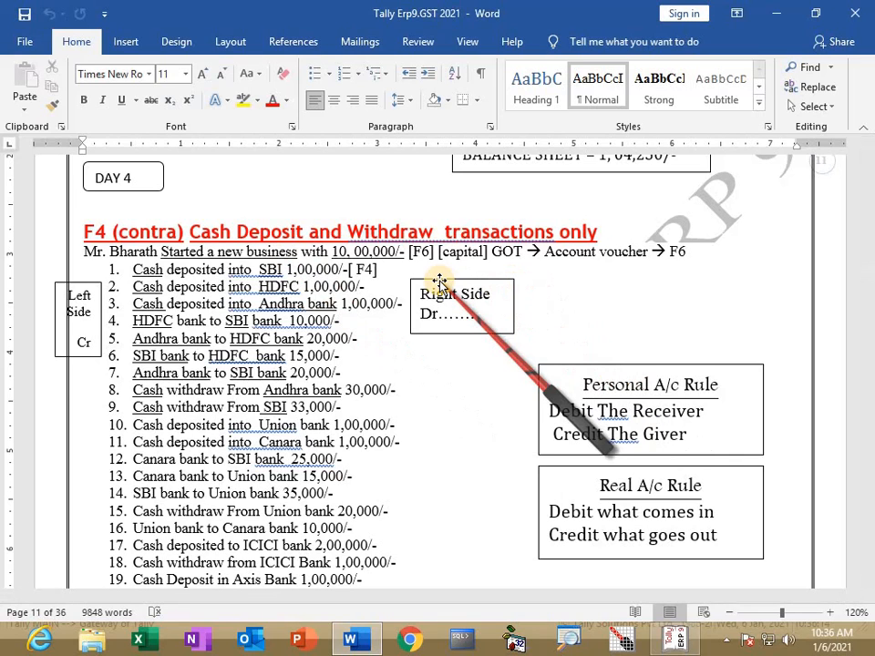
Step: Switch to Tally.ERP 9 and start creating a new company named F4 Entries 6/1/2021
key("alt+Tab")
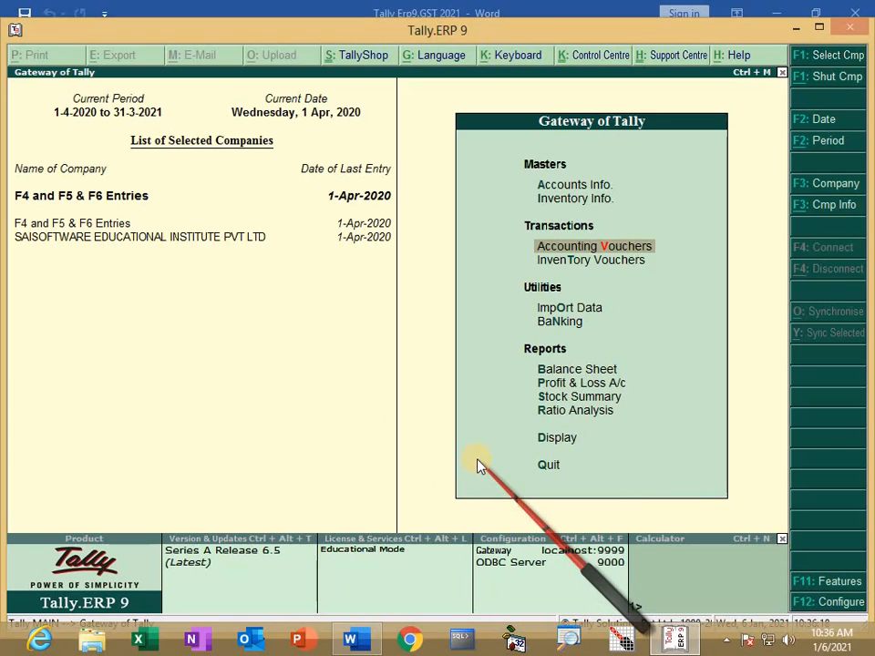
key("alt+F3")
key("Down")
key("Down")
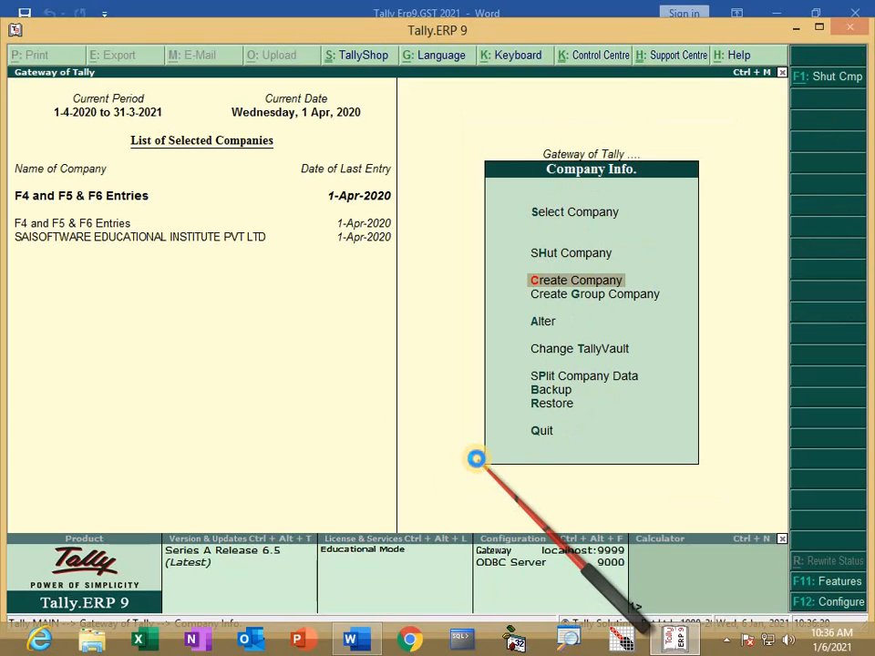
key("Return")
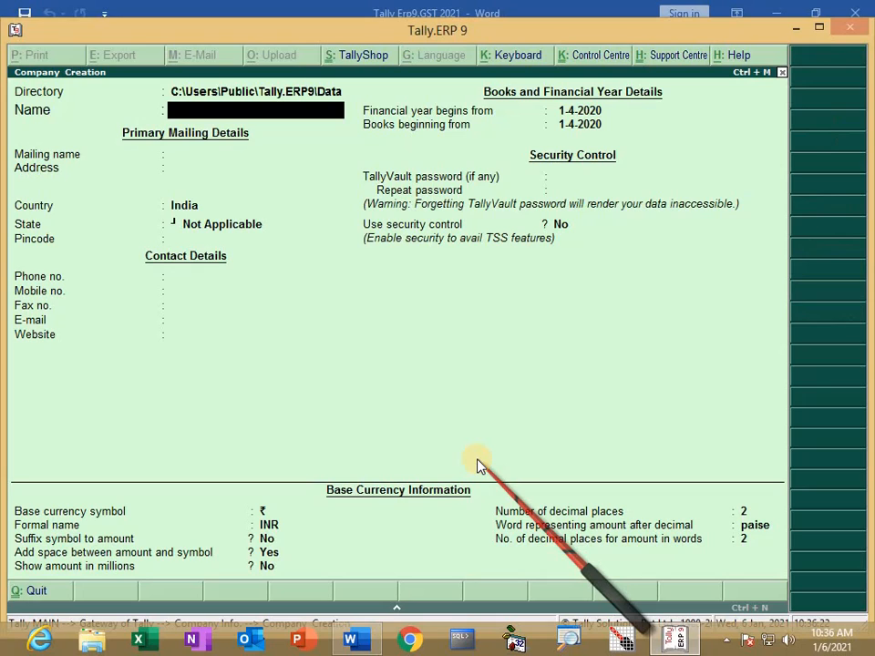
type("F4 Entries 6/1/2020")
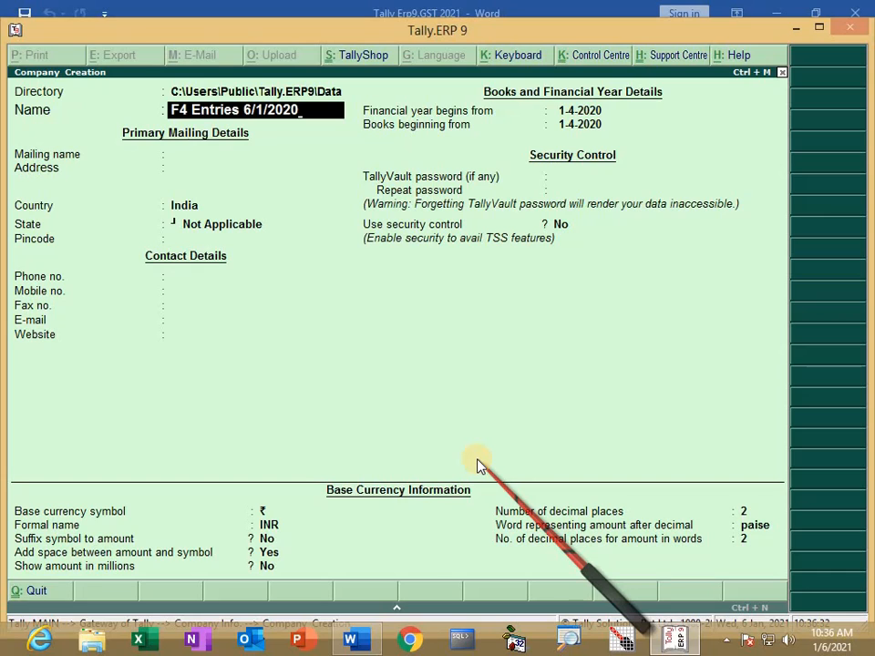
key("BackSpace")
type("1")
key("Return")
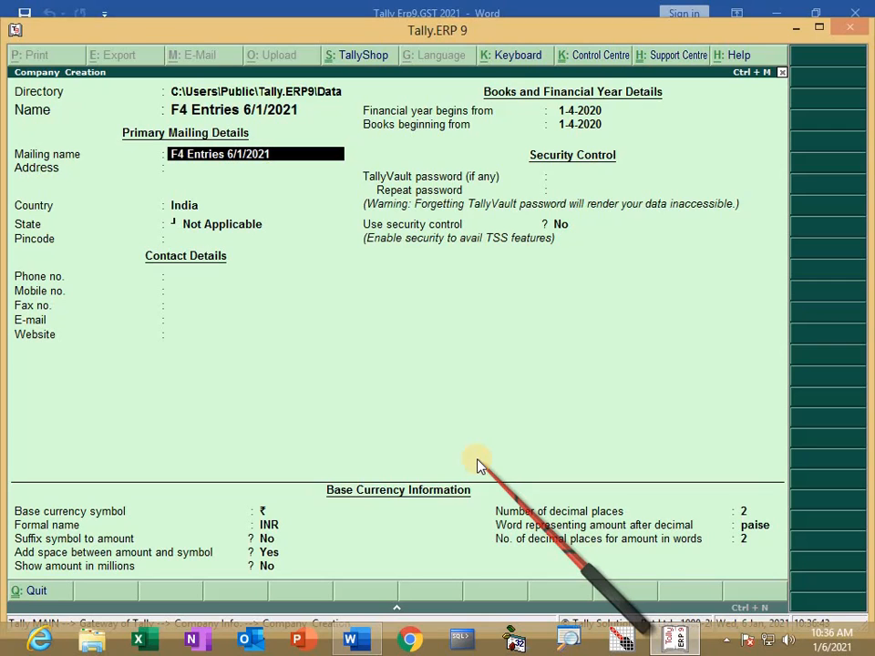
Step: Keep the proposed mailing name, leave the address blank and set the company's state to Odisha
key("Return")
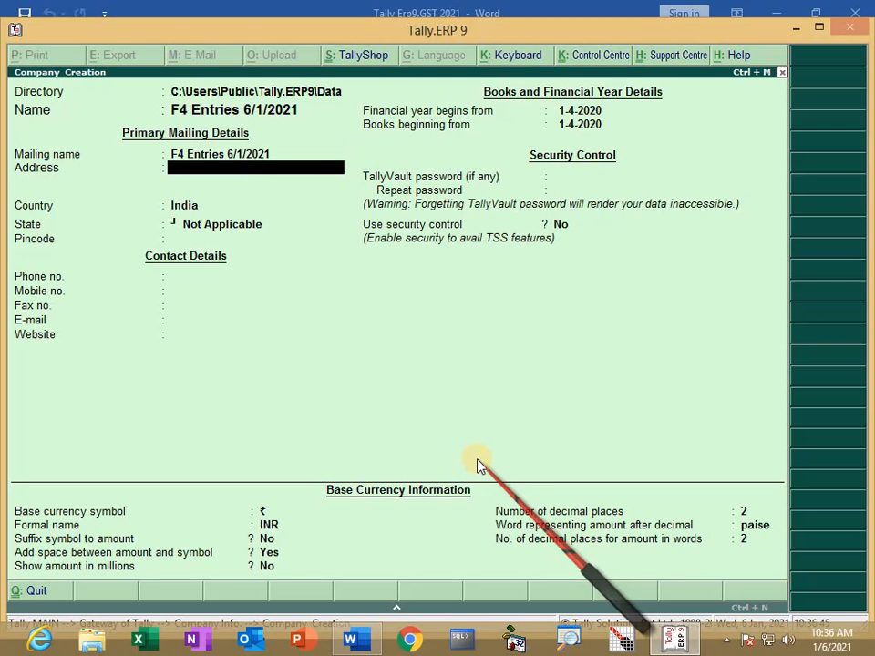
key("Return")
key("Return")
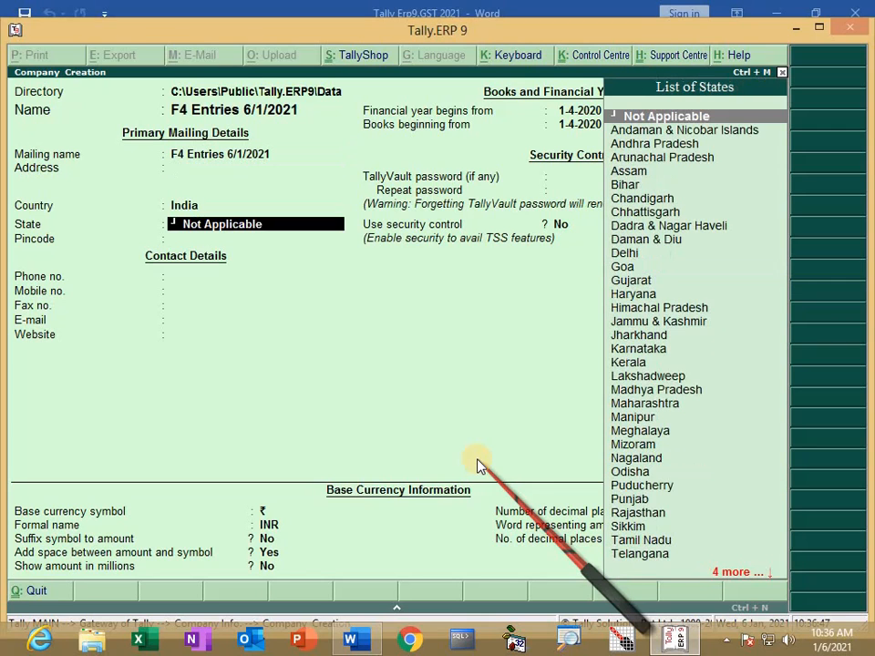
type("O")
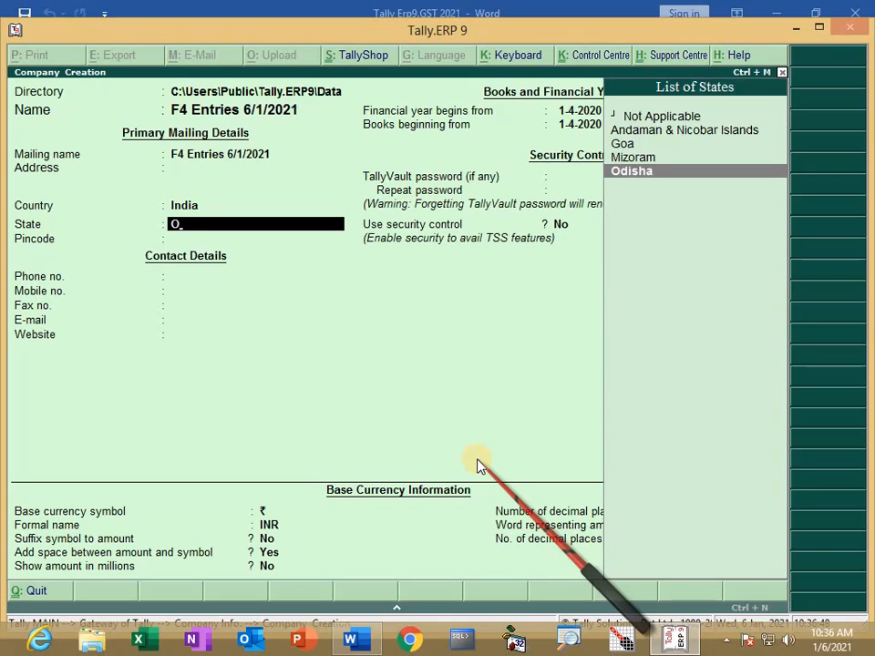
key("Return")
Step: Leave the contact and password fields blank, keep the default financial year, security and currency settings, and save the new company
key("Return")
key("Return")
key("Return")
key("Return")
key("Return")
key("Return")
key("Return")
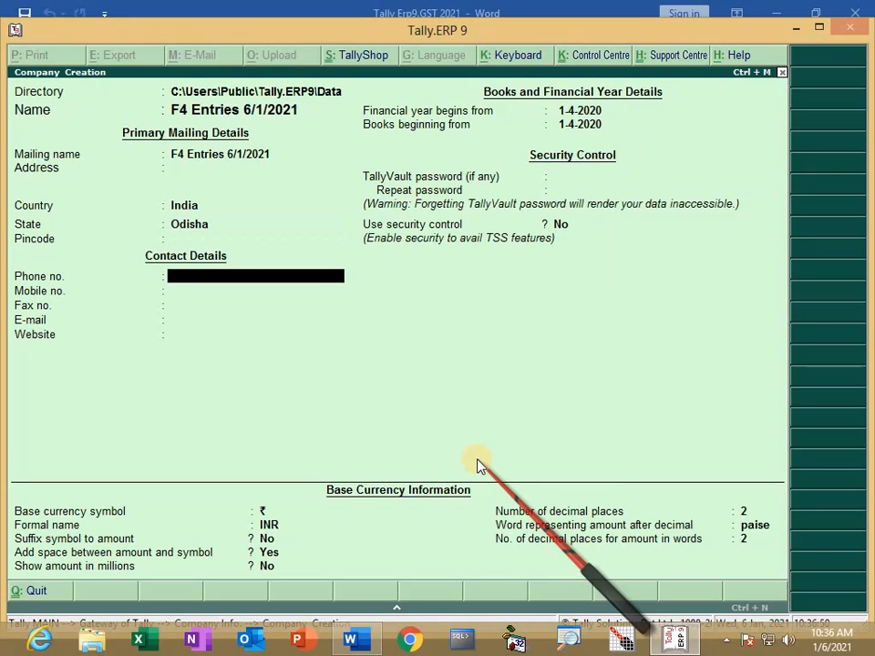
key("Return")
key("Return")
key("Return")
key("Return")
key("Return")
key("Return")
key("Return")
key("Return")
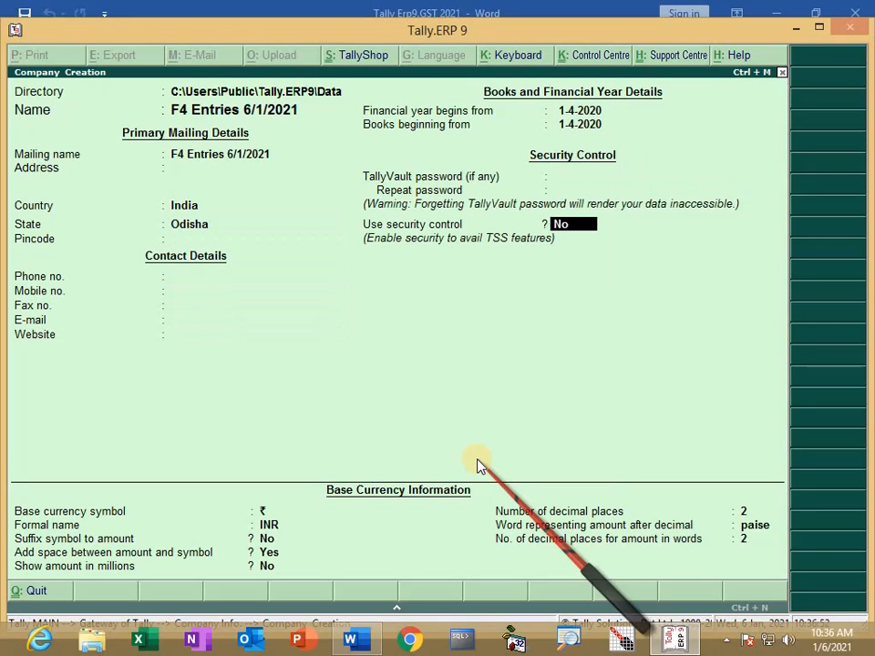
key("Return")
key("Return")
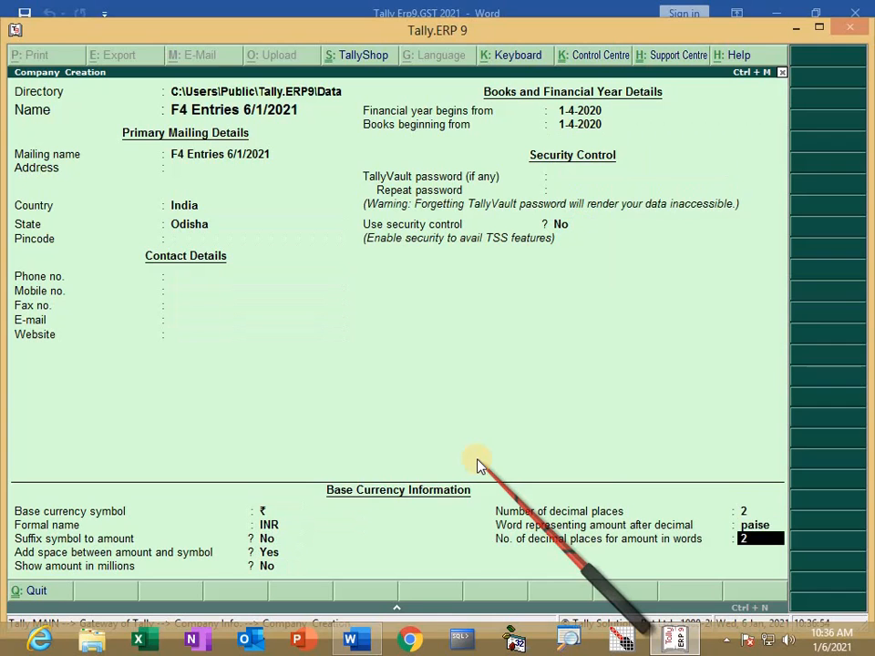
key("Return")
key("Return")
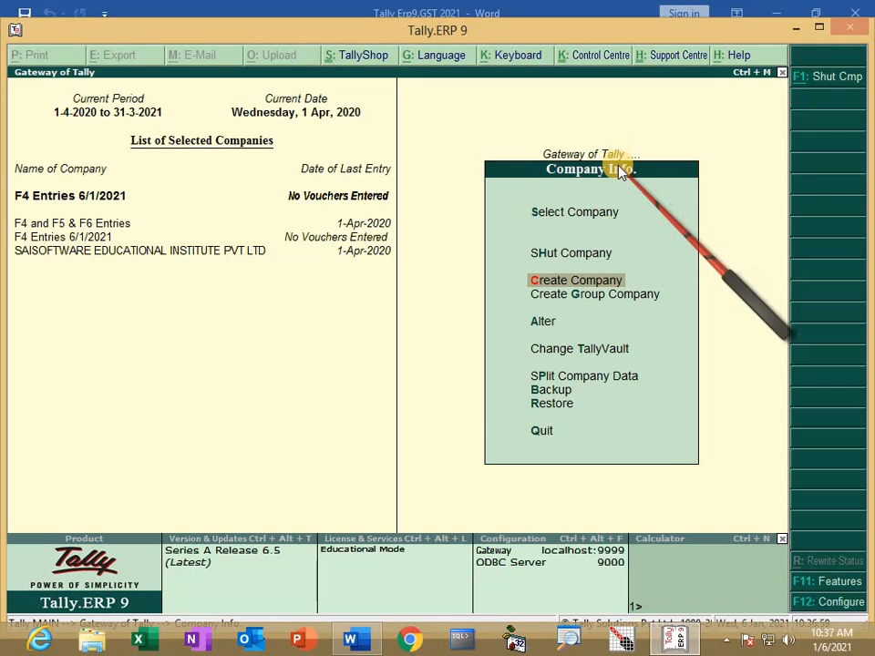
Step: Leave the company menu and view the list of existing ledgers for the new company, then close it
key("Escape")
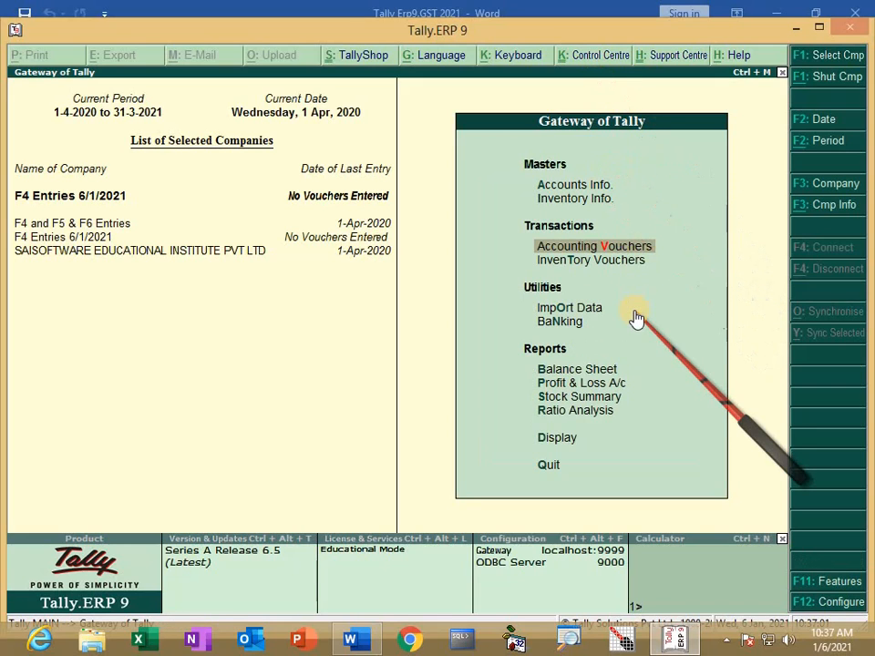
key("Up")
key("Up")
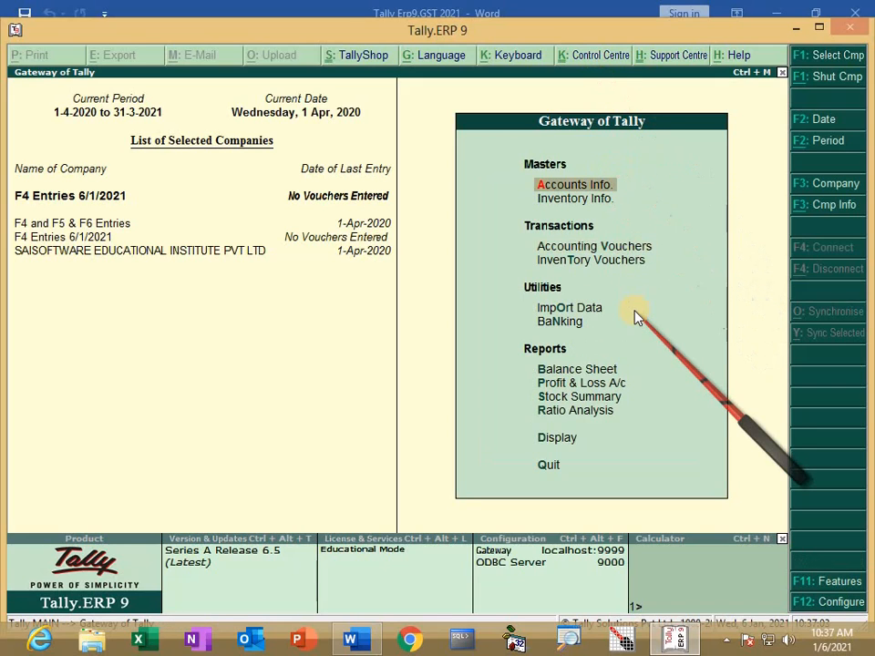
key("Return")
key("Down")
key("Return")
key("Down")
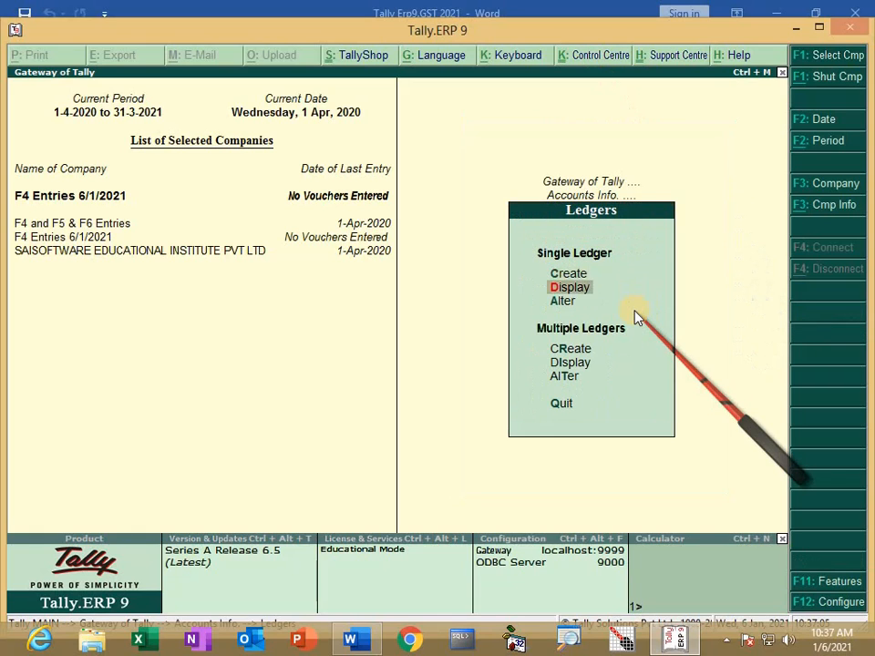
key("Return")
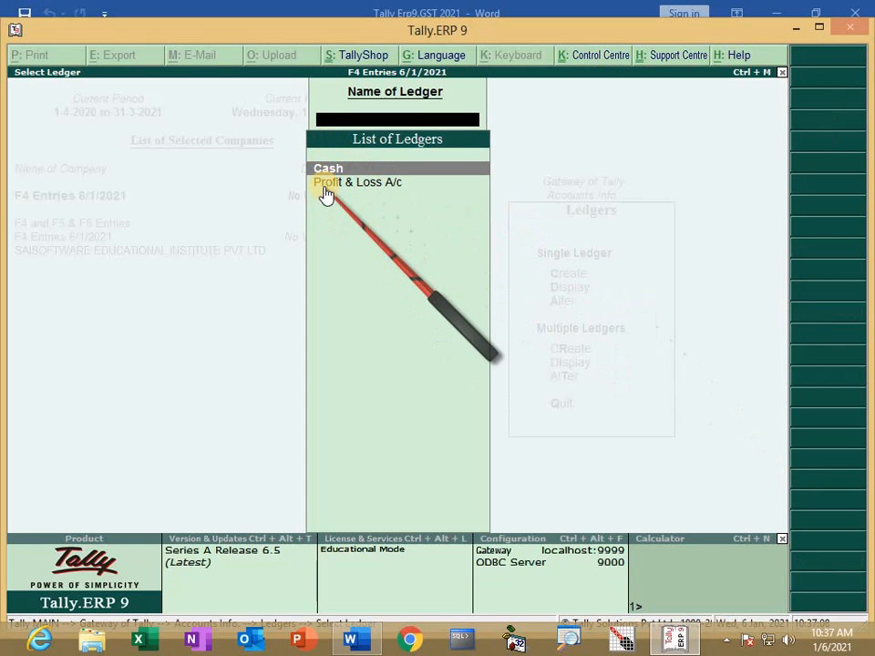
key("Escape")
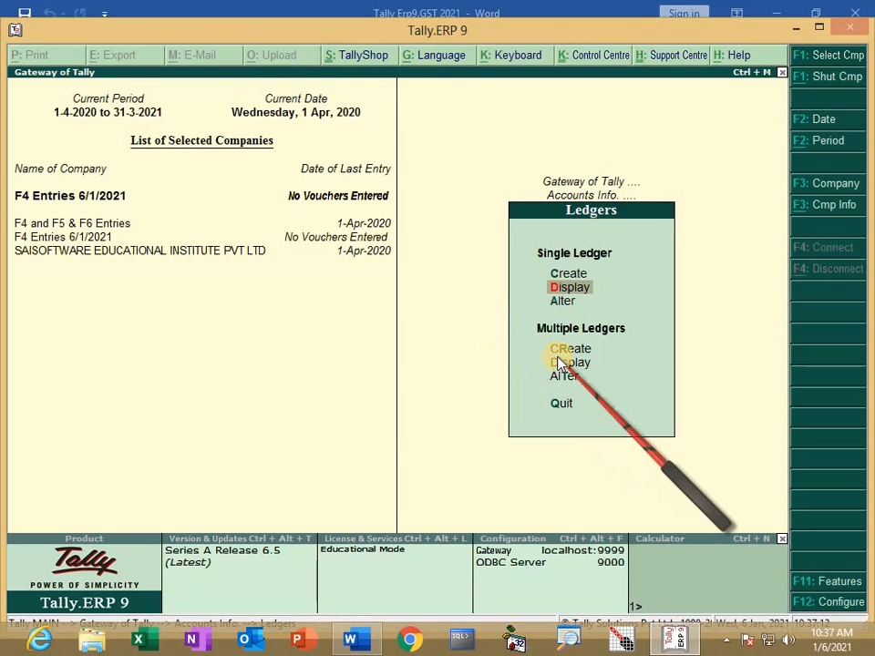
Step: Start creating multiple ledgers at once, with All Items as the parent group
key("Up")
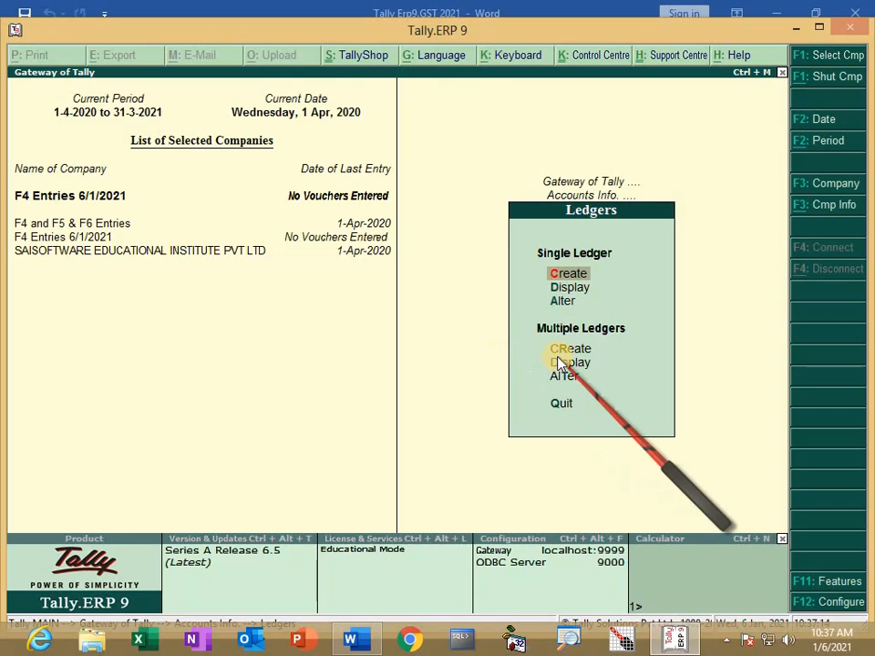
key("Down")
key("Down")
key("Down")
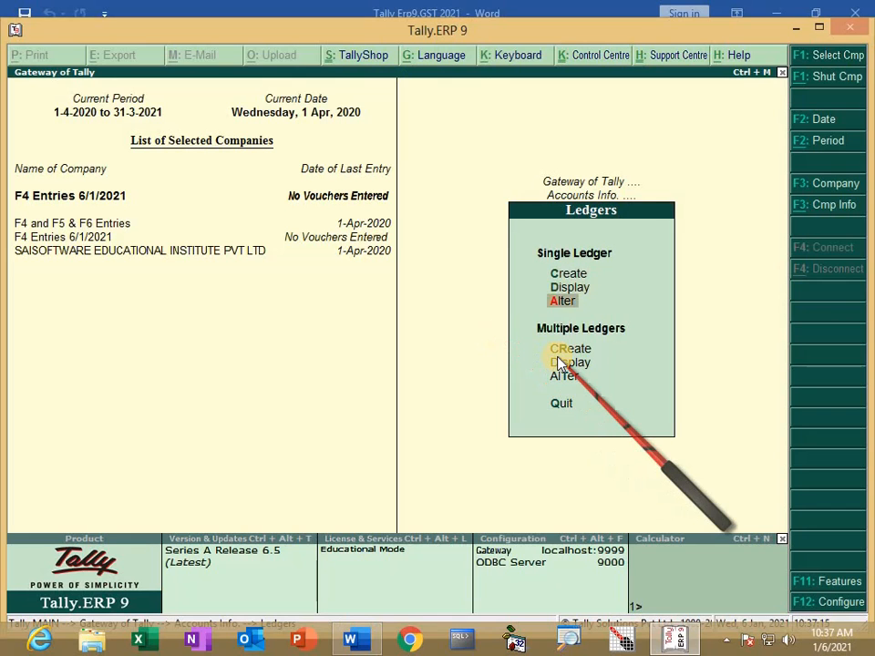
key("Return")
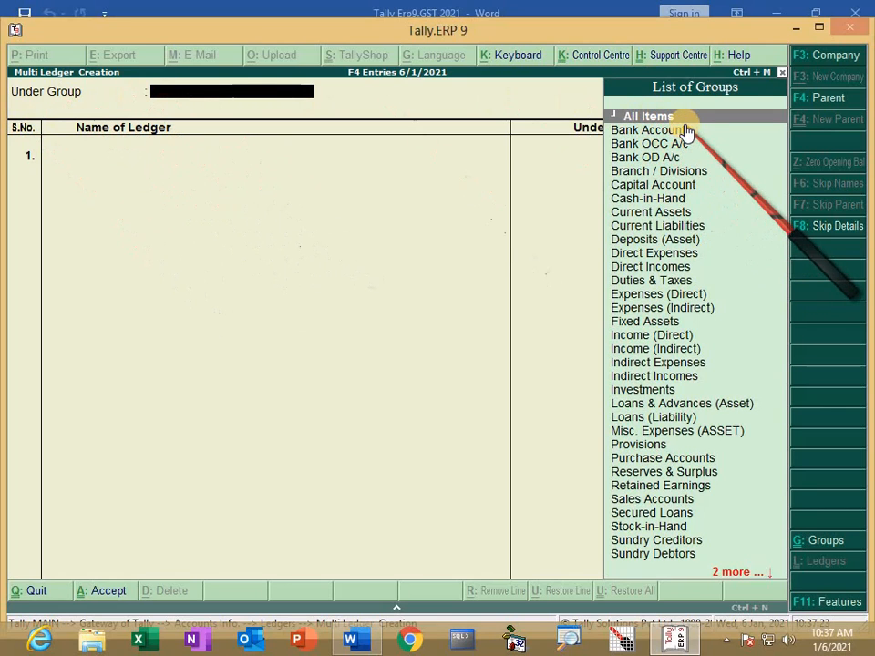
key("Return")
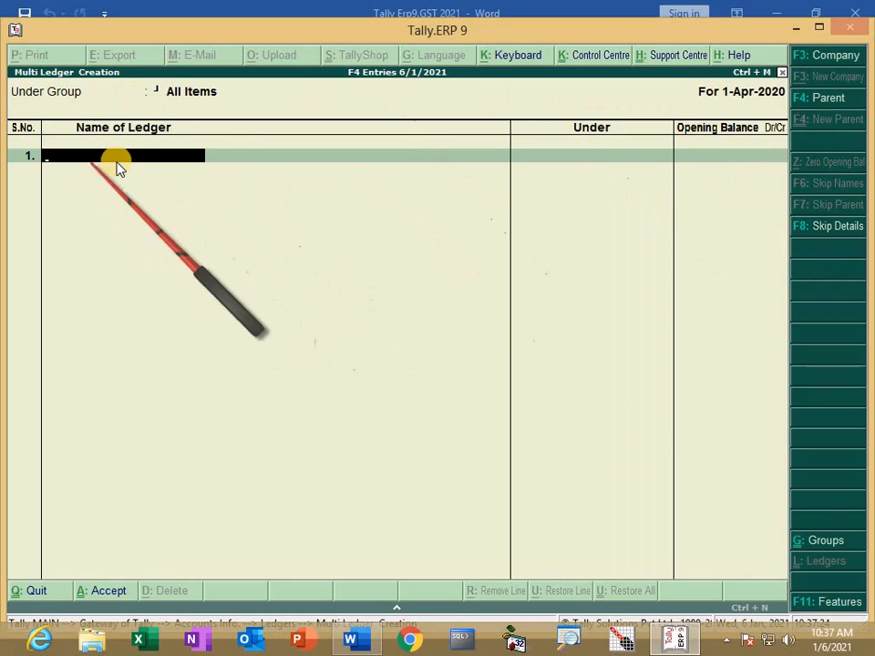
Step: Check the opening transaction in the Word document, and add a Capital ledger under Capital Account in Tally.ERP 9 without an opening balance
key("alt+Tab")
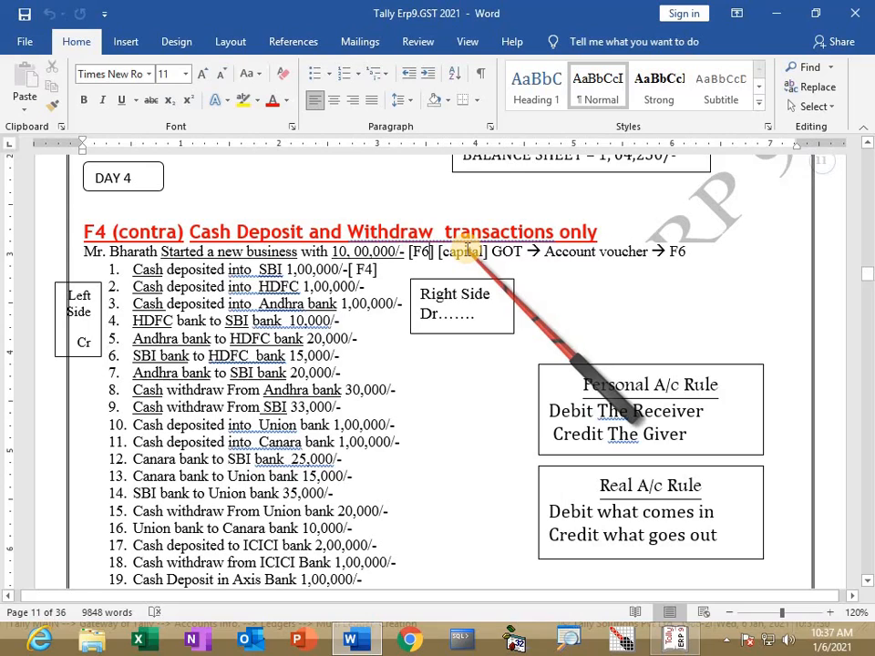
key("alt+Tab")
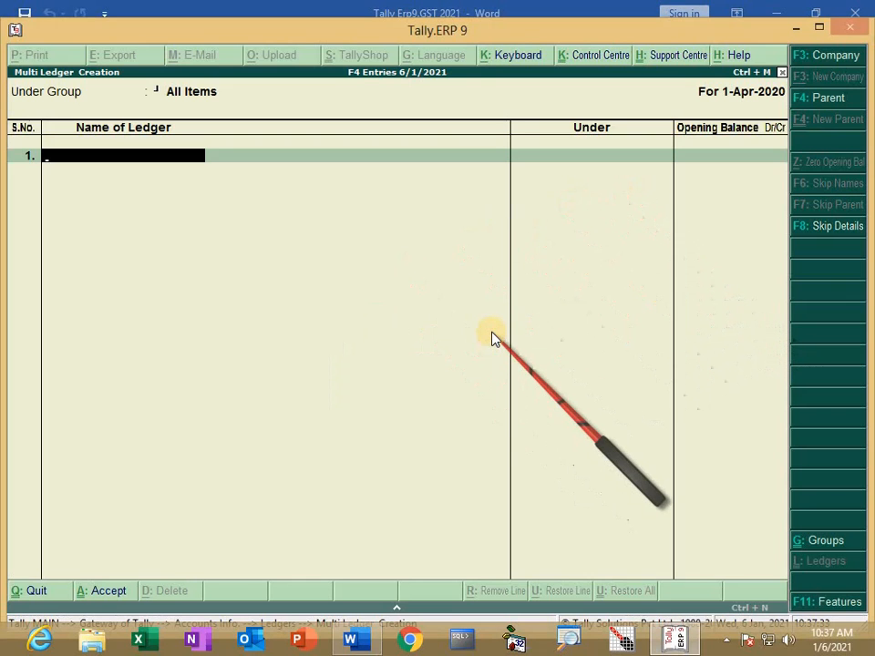
type("Capital")
key("Return")
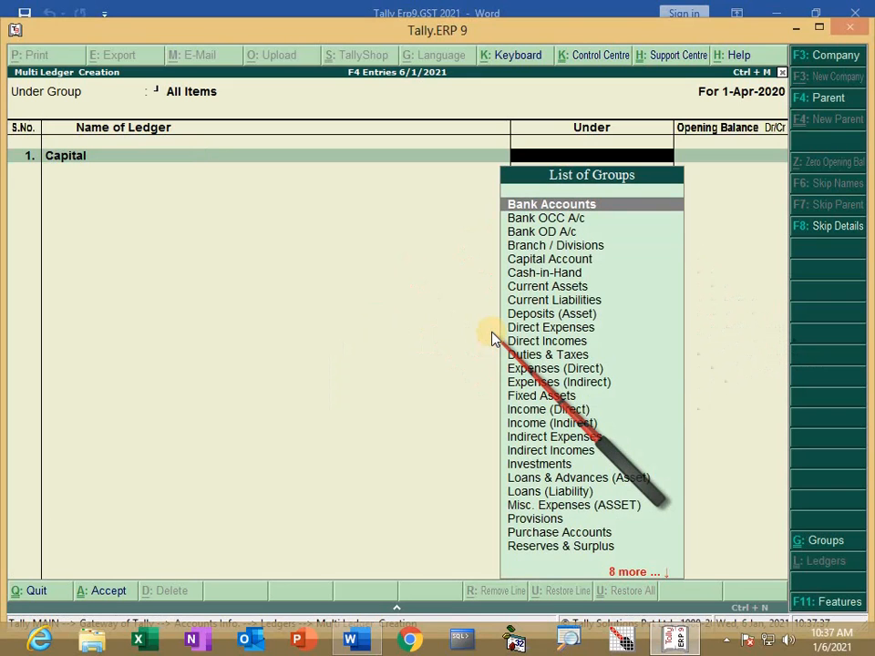
type("C")
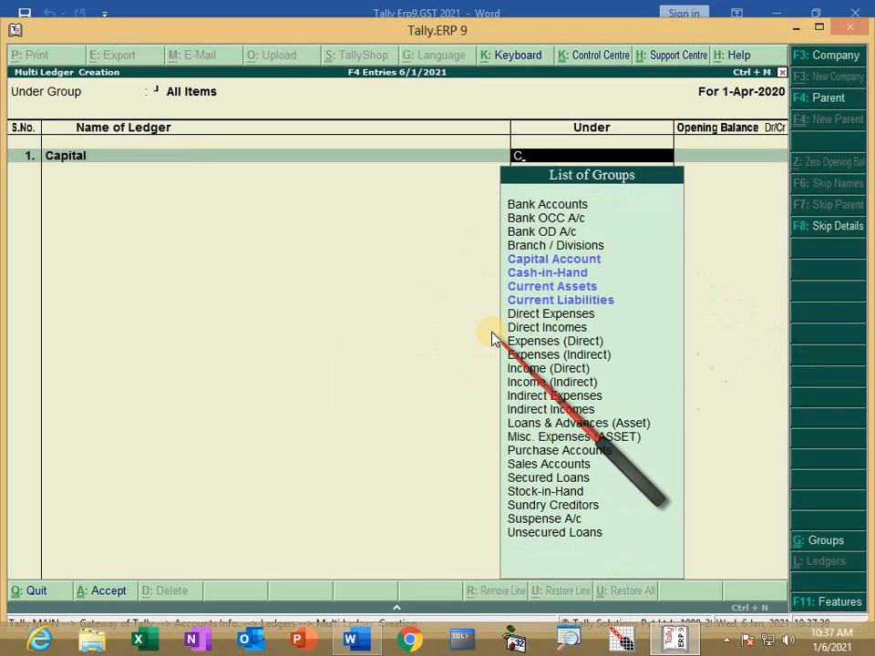
key("Return")
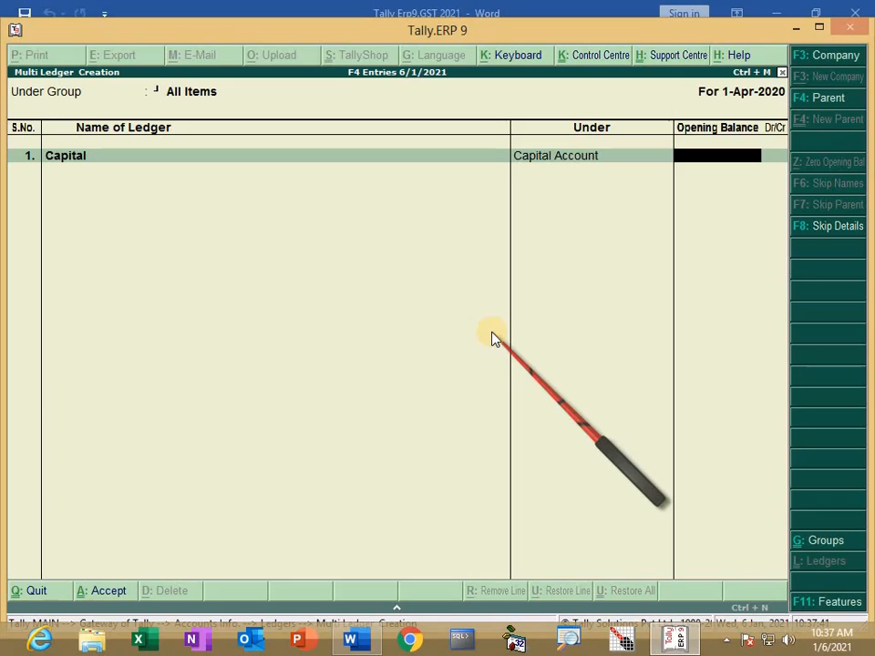
key("Return")
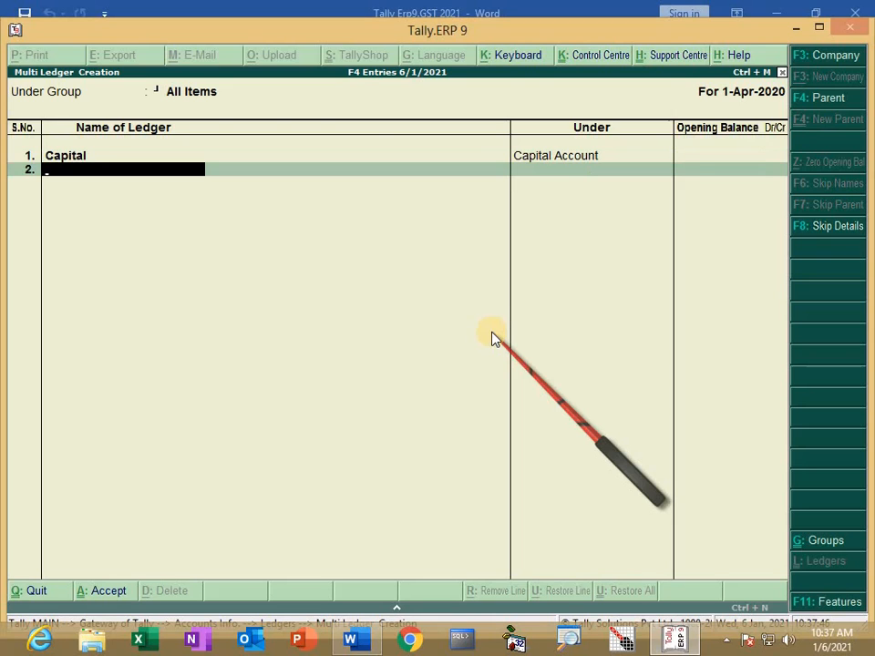
Step: Check the first deposit in the Word document, and add an SBI ledger under Bank Accounts in Tally.ERP 9 without an opening balance
key("alt+Tab")
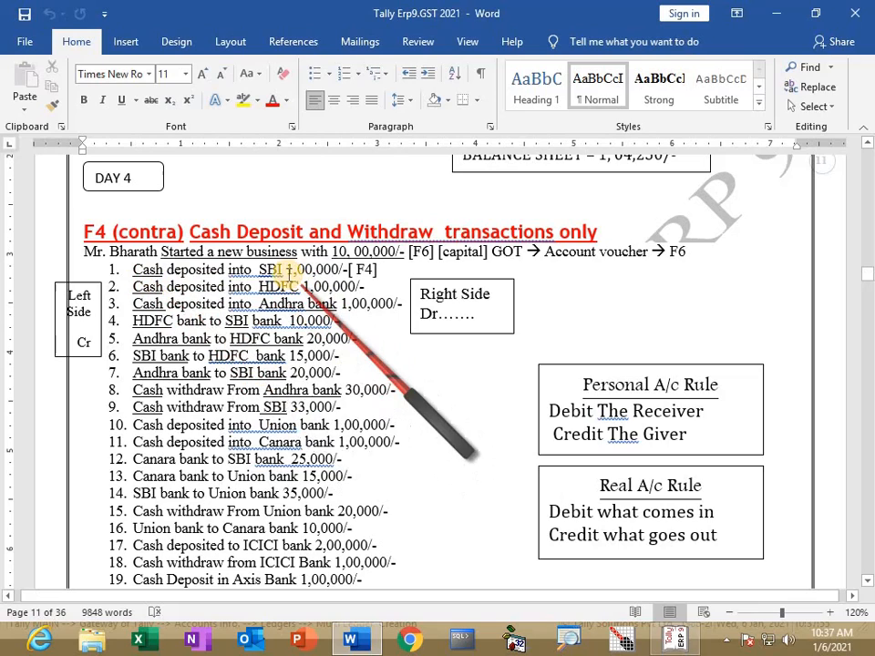
key("alt+Tab")
type("SBI")
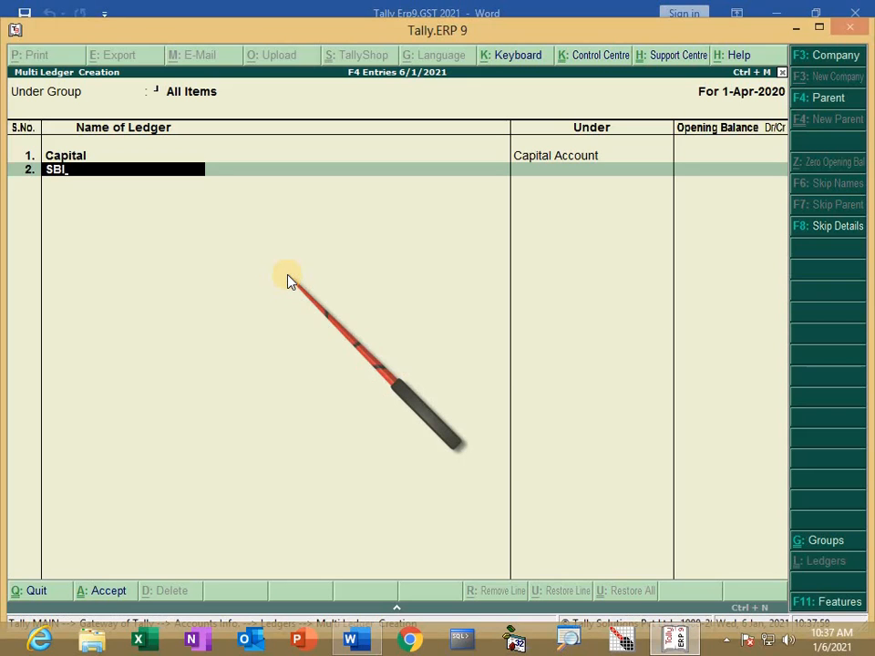
key("Return")
type("b")
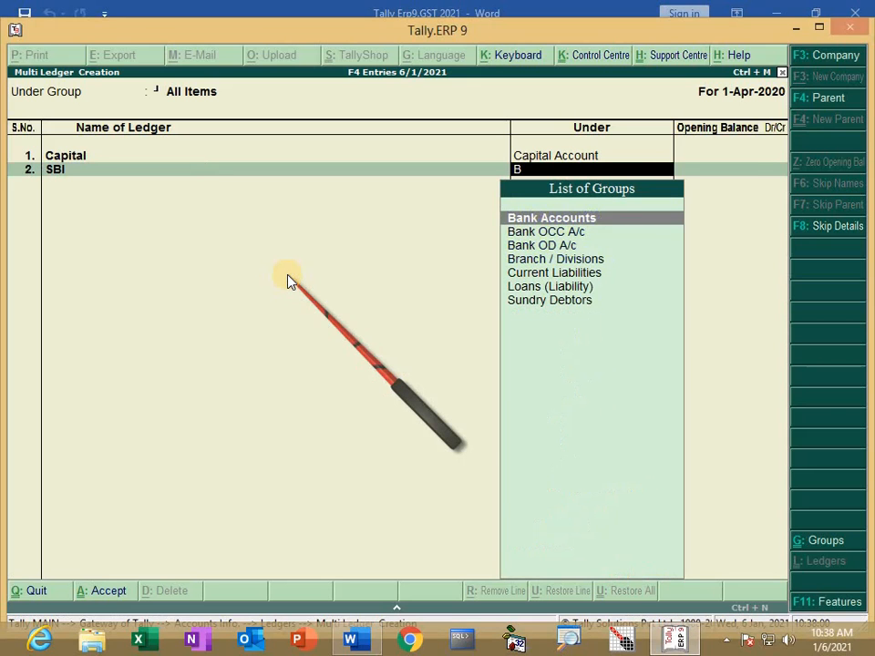
key("Return")
key("Return")
Step: Check the next bank names in the Word document, and add an Andhra Bank ledger under Bank Accounts in Tally.ERP 9
key("alt+Tab")
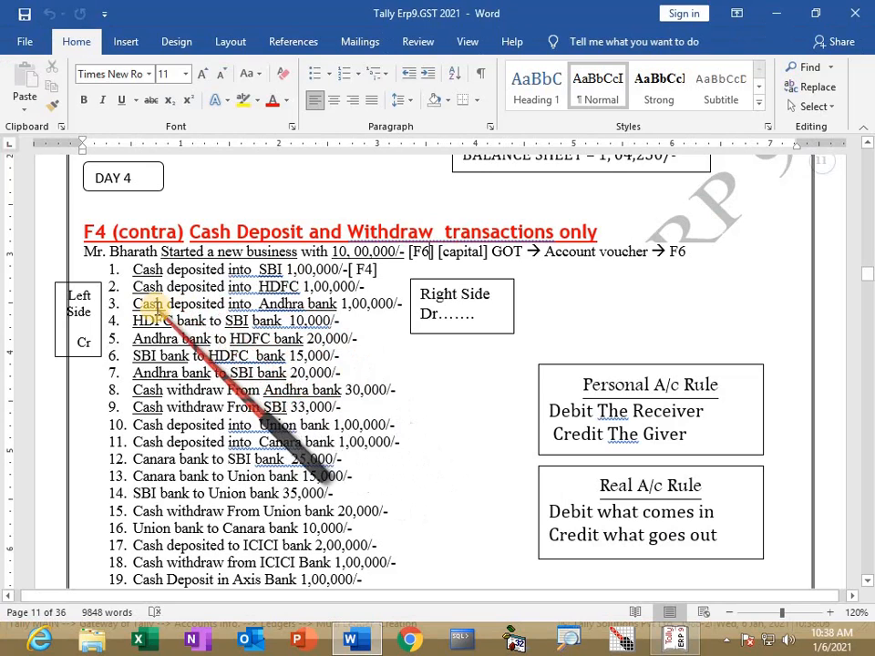
key("alt+Tab")
type("AND")
key("BackSpace")
key("BackSpace")
type("ndhra Bank")
key("Return")
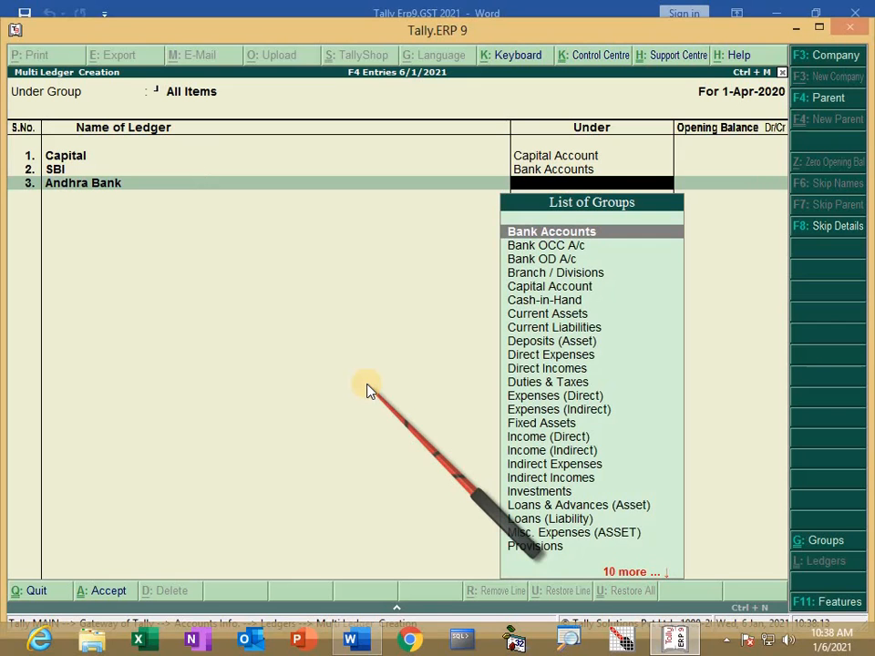
key("Return")
key("Return")
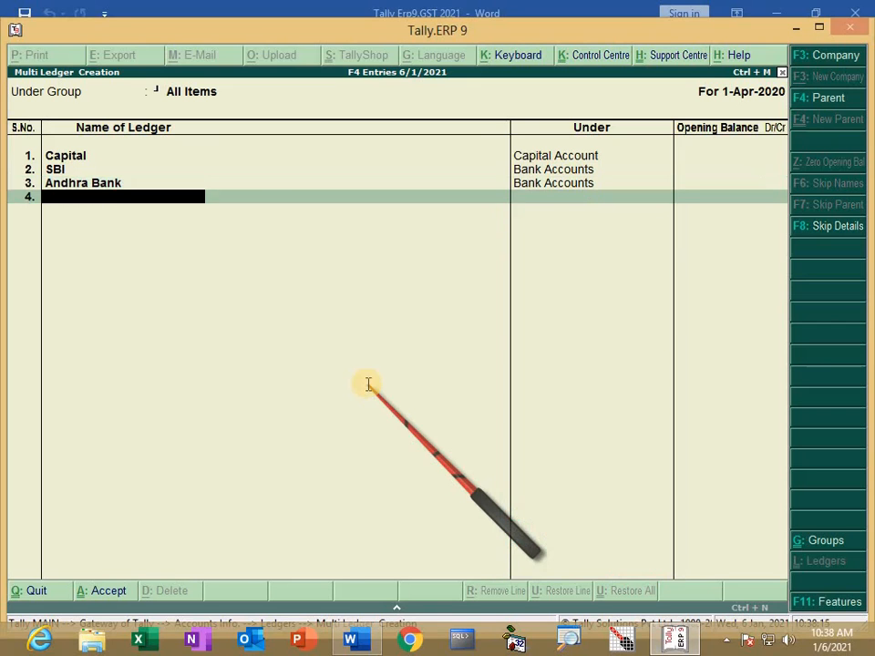
Step: Check the Word document's transaction list again, and add an HDFC BANK ledger under Bank Accounts in Tally.ERP 9
key("alt+Tab")
key("alt+Tab")
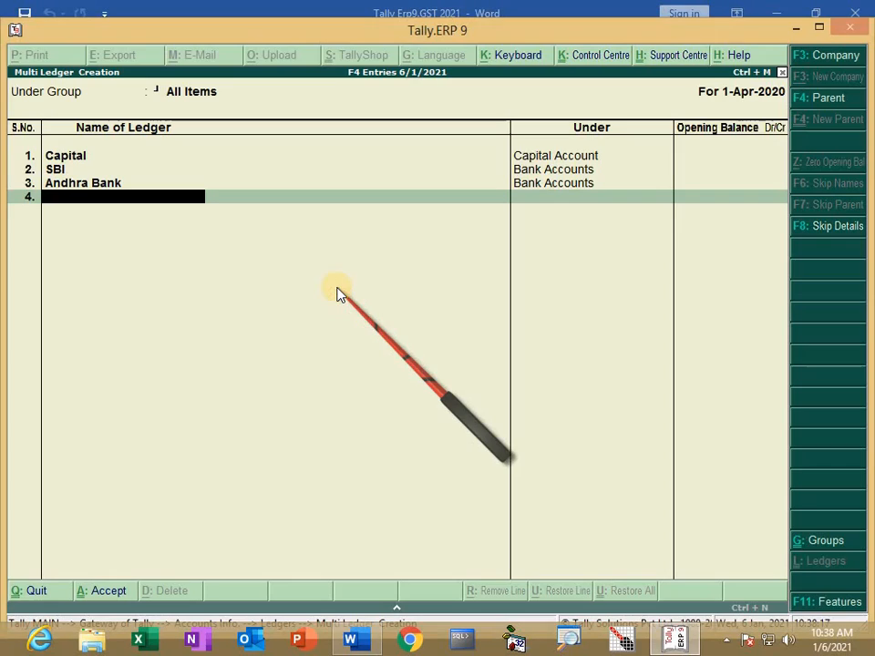
type("HDFC BANK")
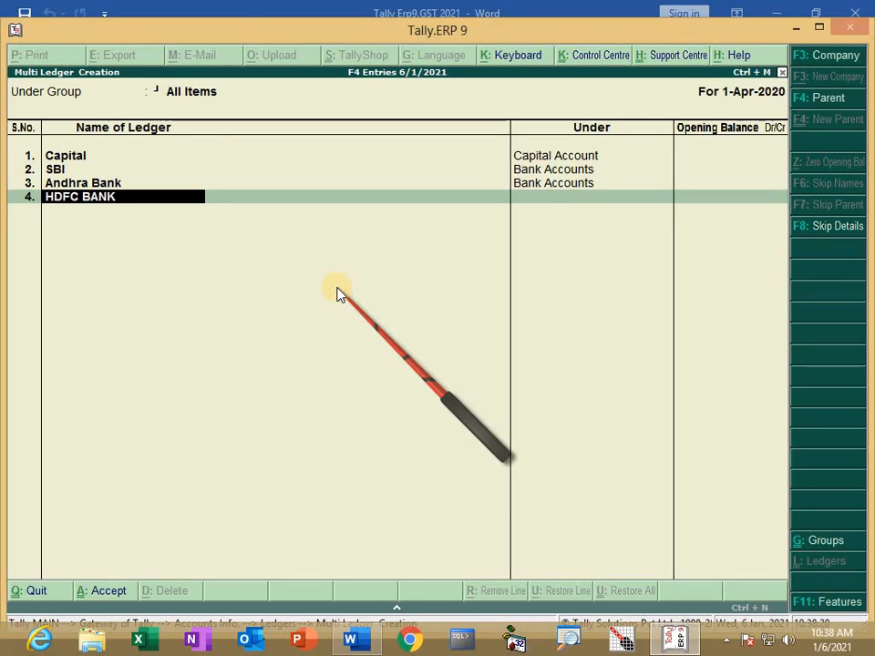
key("Return")
key("Return")
key("Return")
Step: Go through transactions 4 to 10 in the Word document, and add a Union Bank ledger under Bank Accounts in Tally.ERP 9
key("alt+Tab")
left_click(152, 324)
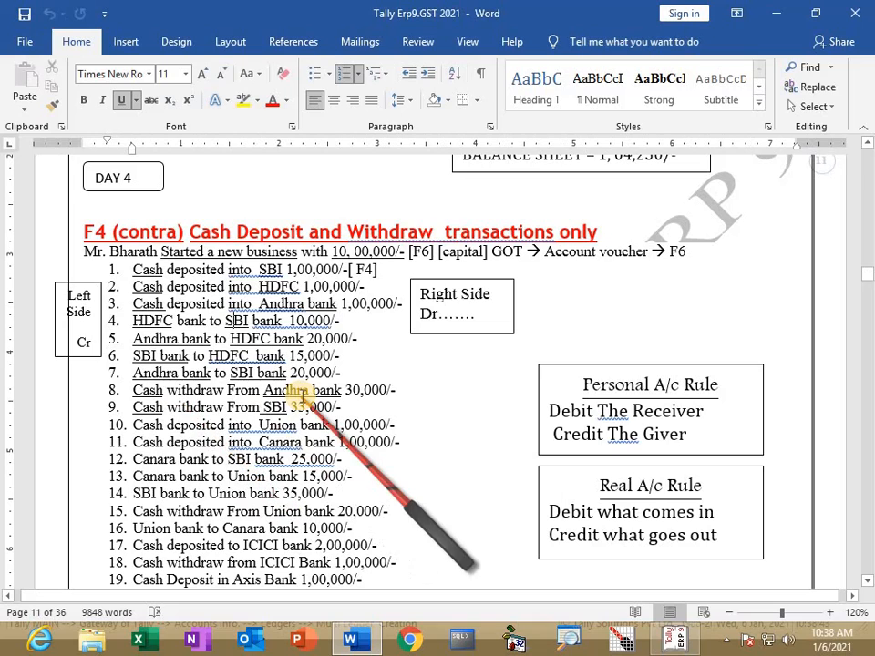
left_click(149, 407)
left_click(286, 407)
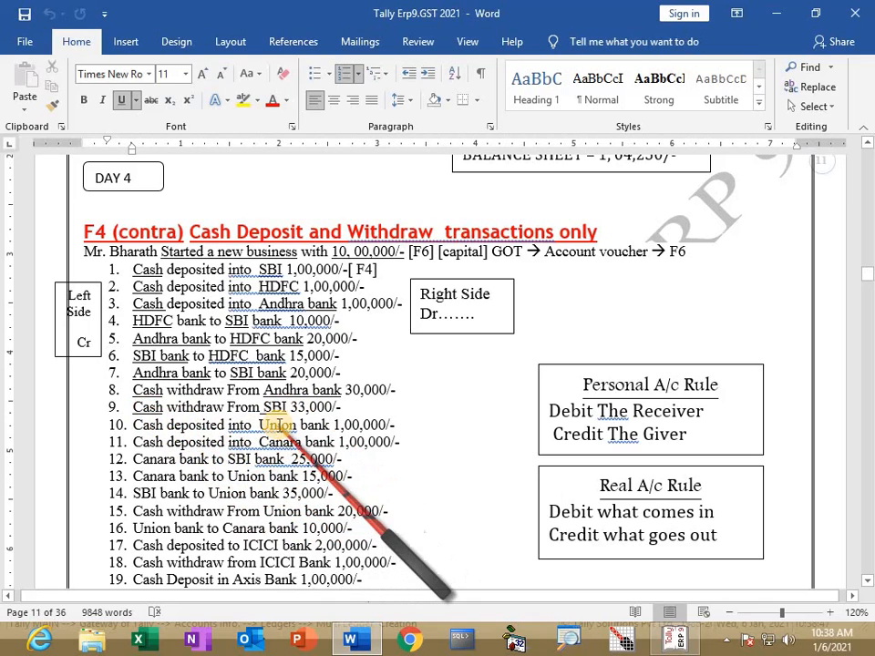
left_click(277, 424)
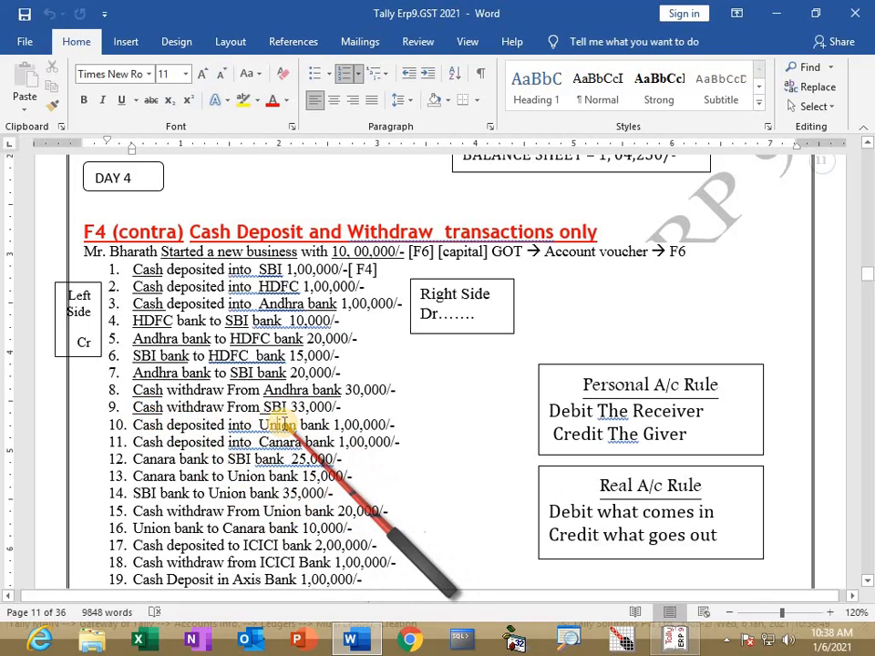
key("alt+Tab")
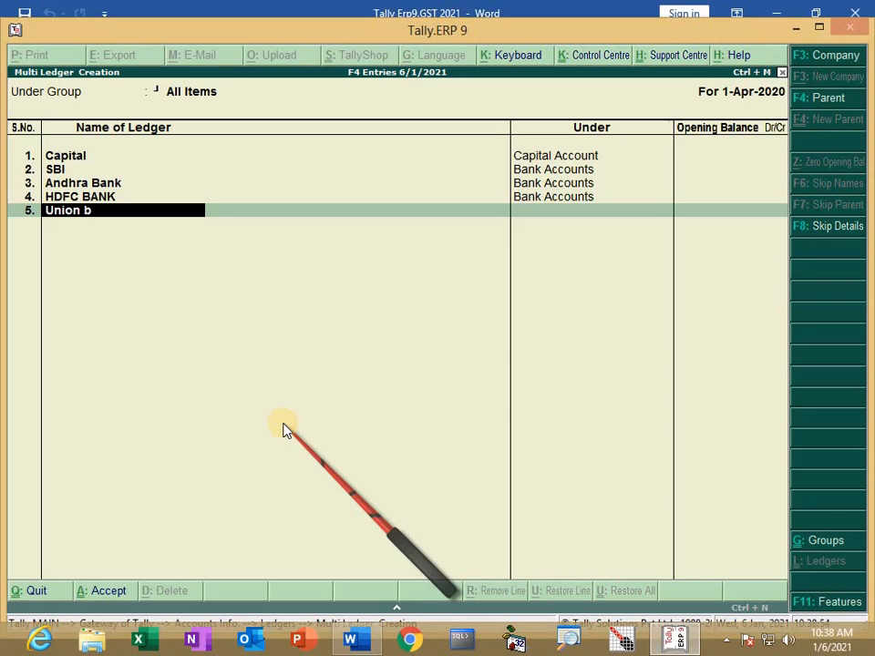
key("Return")
key("Return")
key("Return")
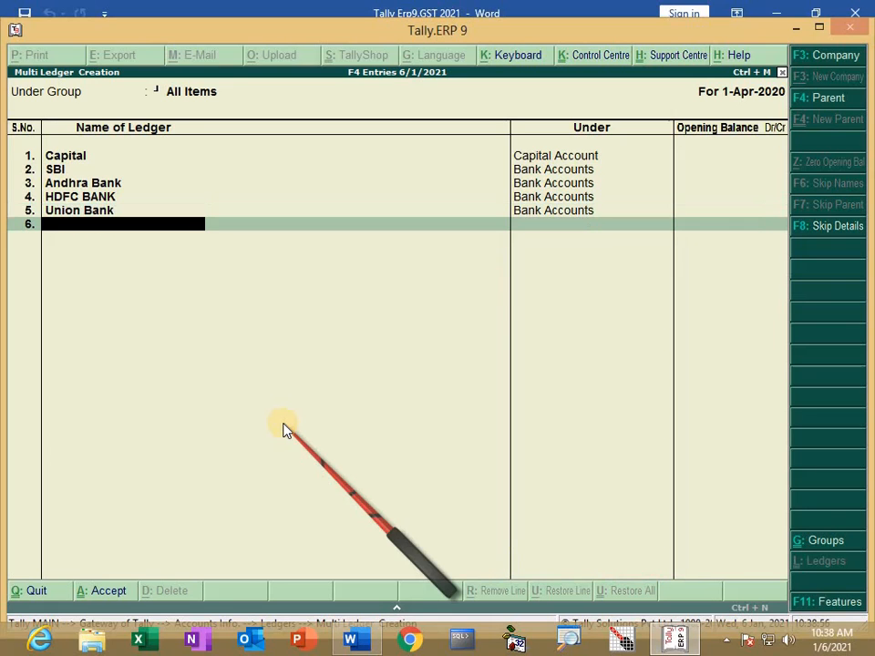
Step: Check transaction 11 in the Word document, and add a Canara Bank ledger under Bank Accounts in Tally.ERP 9
key("alt+Tab")
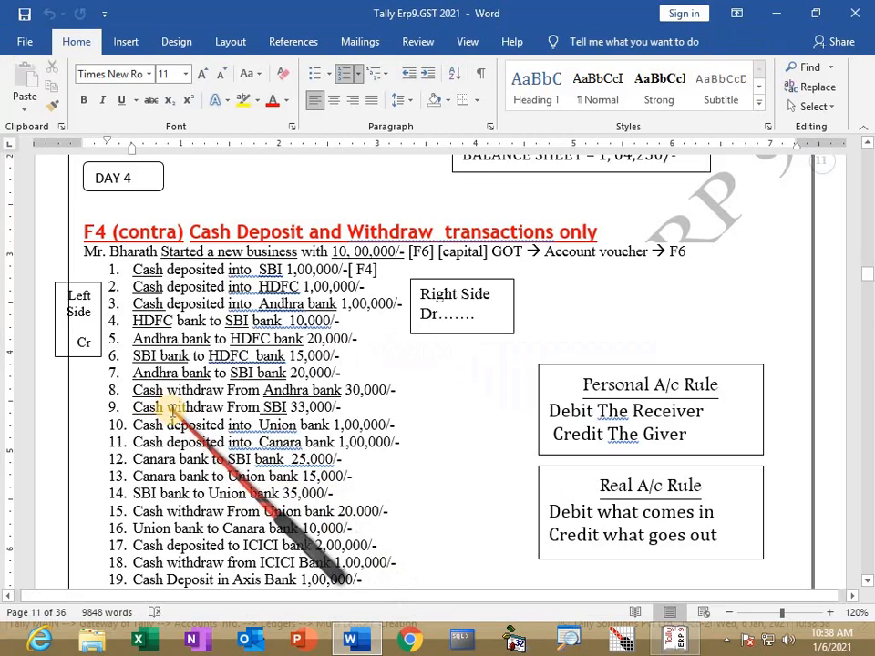
scroll(173, 414, "down", 1)
scroll(173, 415, "down", 1)
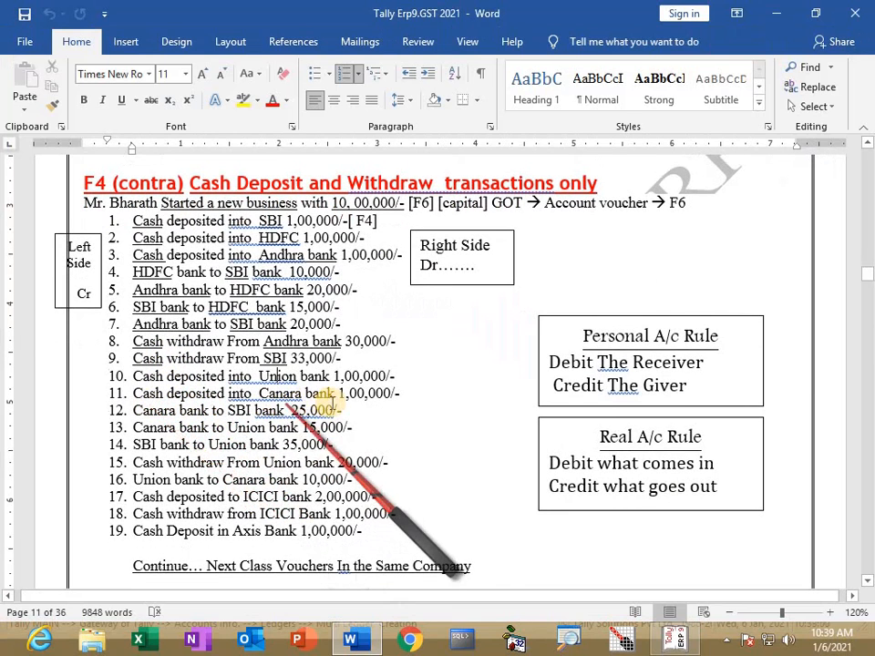
key("alt+Tab")
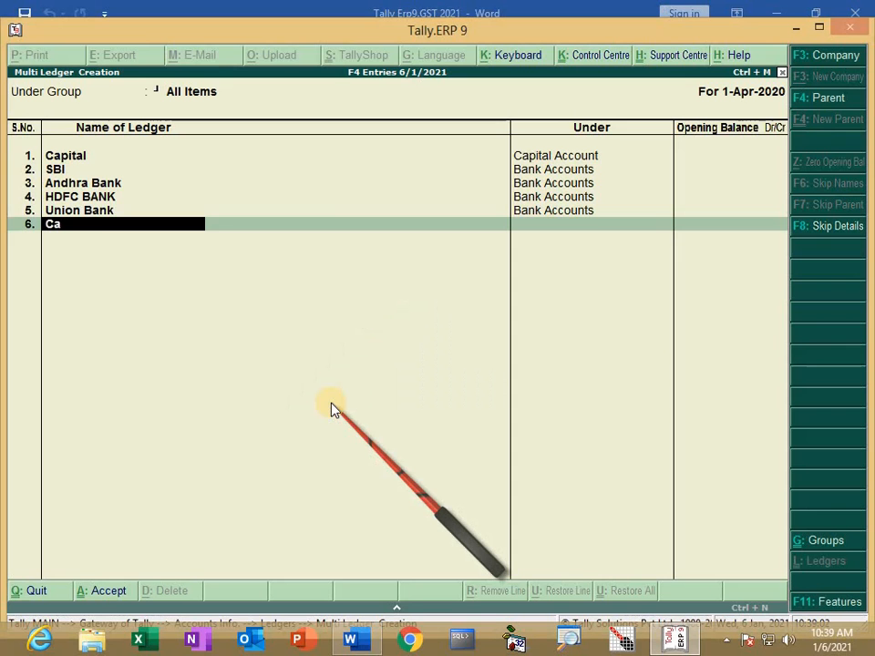
type("ank")
key("Return")
key("Return")
key("Return")
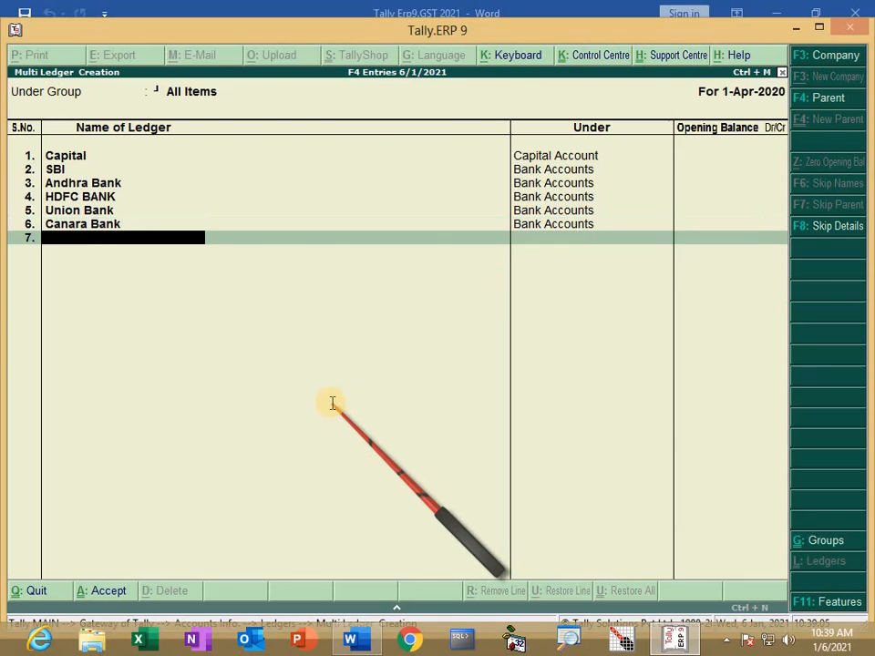
Step: Go through transactions 14 to 17 in the Word document, and add an ICICI ledger under Bank Accounts in Tally.ERP 9
key("alt+Tab")
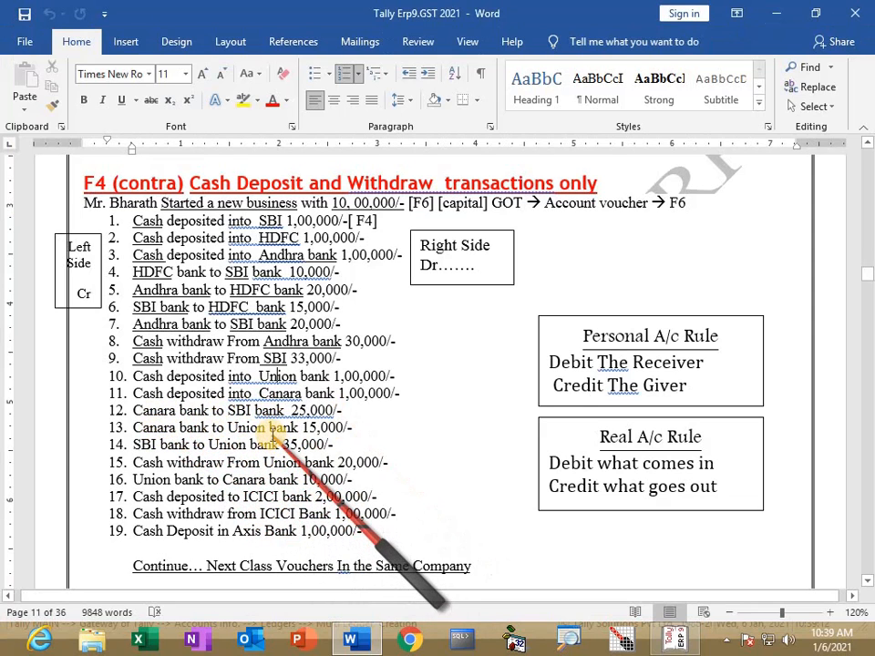
left_click(168, 446)
left_click(253, 445)
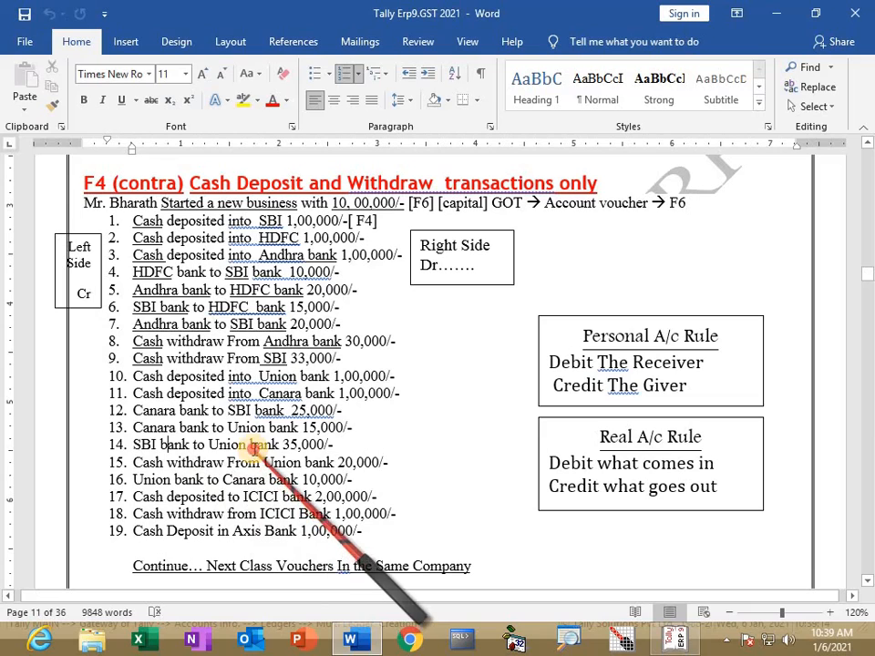
left_click(285, 462)
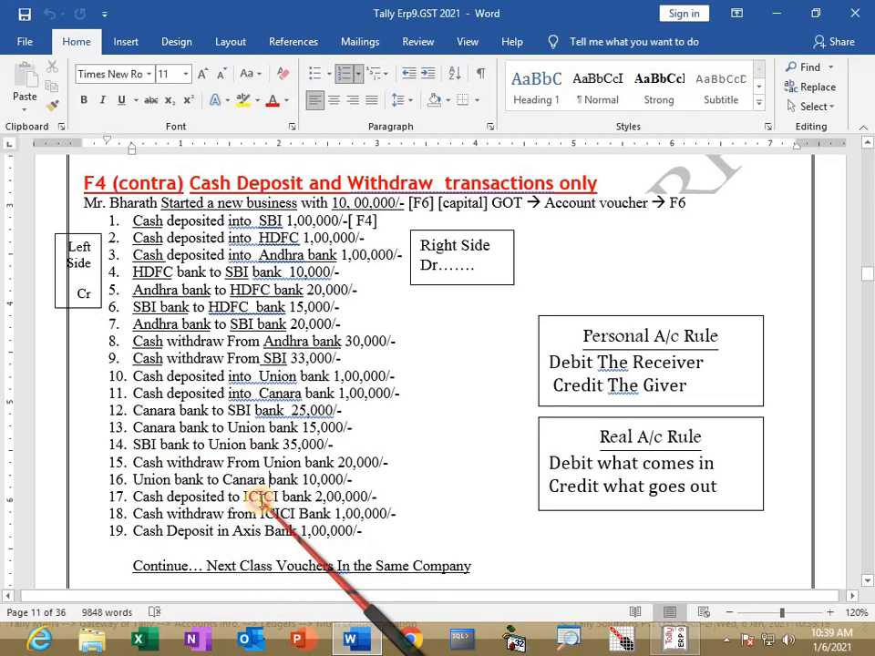
left_click(258, 496)
key("alt+Tab")
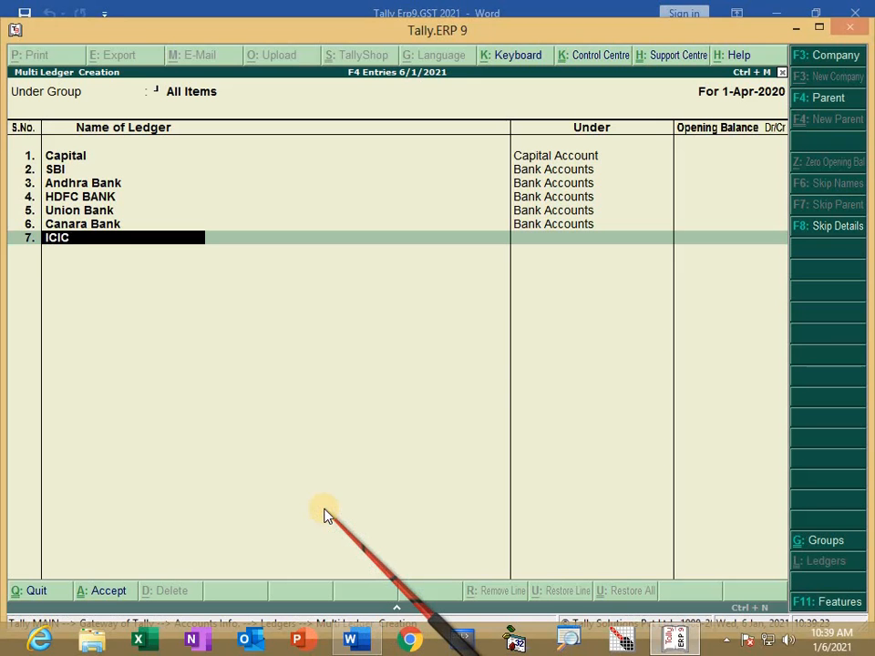
key("Return")
key("Return")
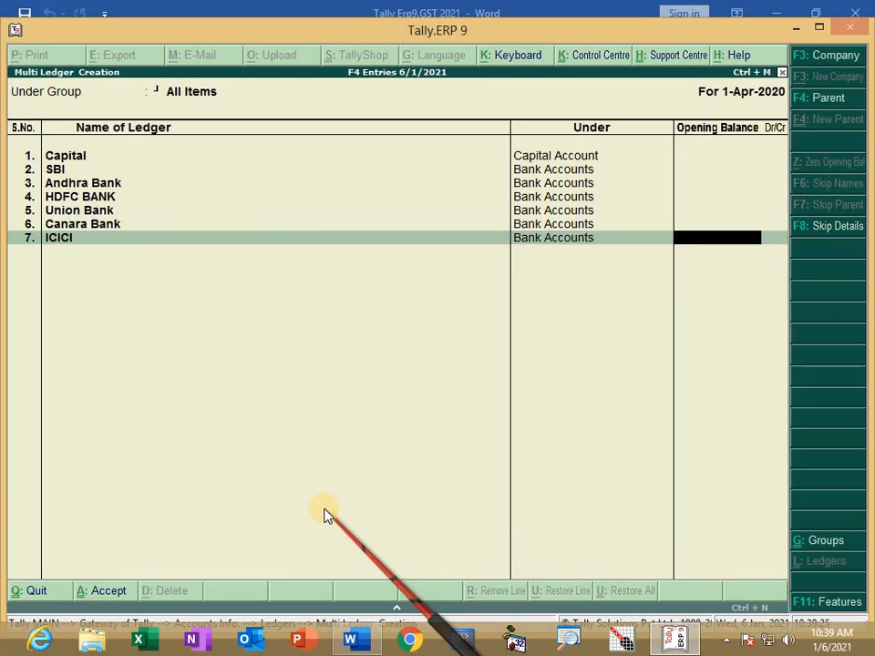
Step: Check the remaining transactions in the Word document, and add an AXIS BANK ledger under Bank Accounts in Tally.ERP 9
key("alt+Tab")
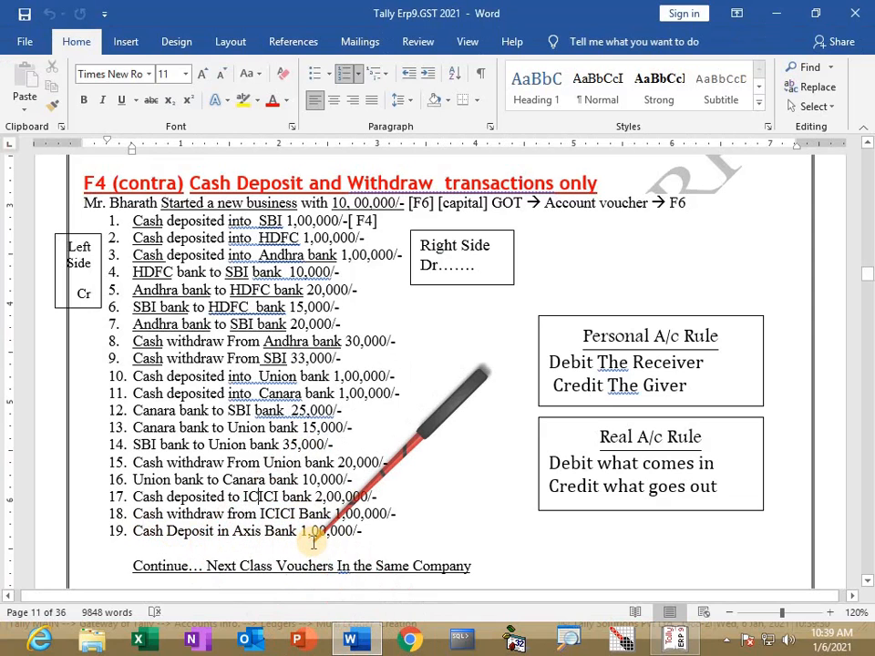
key("alt+Tab")
key("Return")
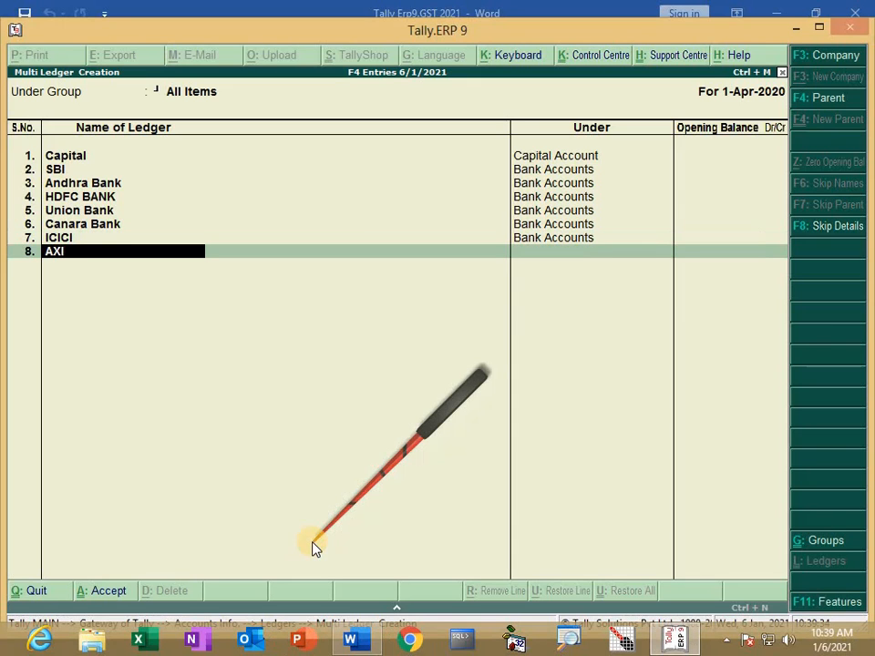
key("Return")
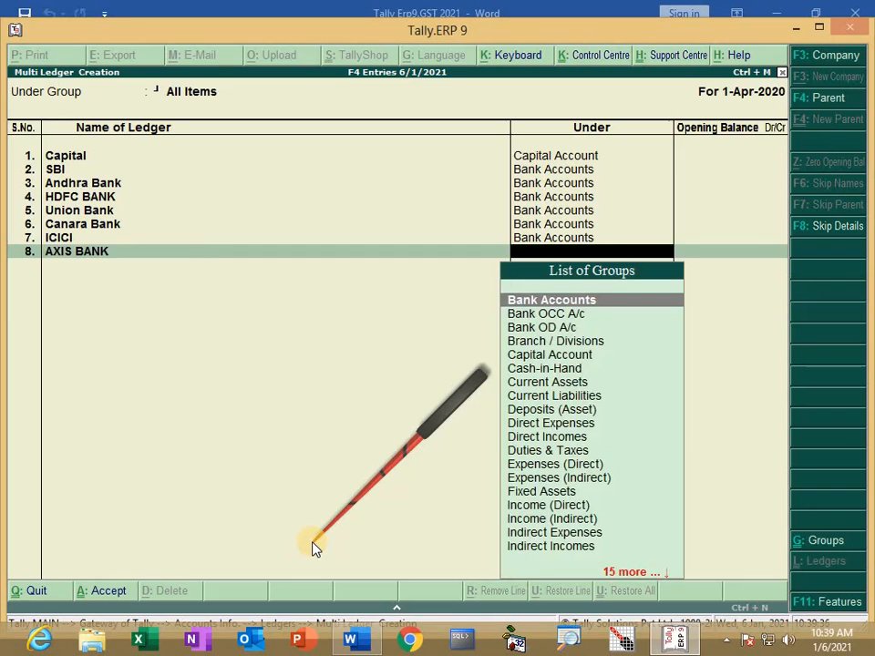
key("Return")
key("Return")
Step: Check the Word document for any missing bank, and save the multiple-ledger list in Tally.ERP 9
key("alt+Tab")
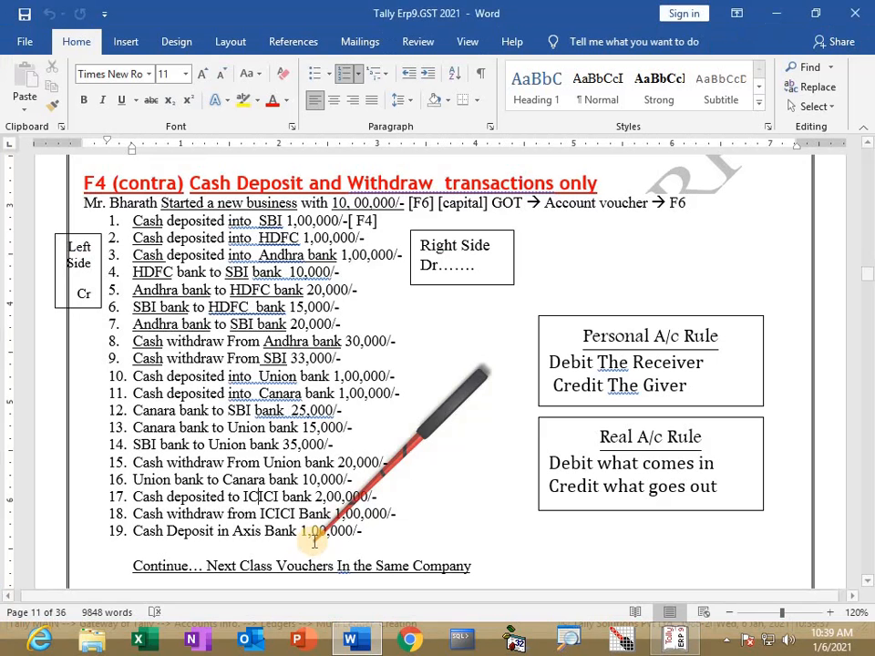
key("alt+Tab")
key("Return")
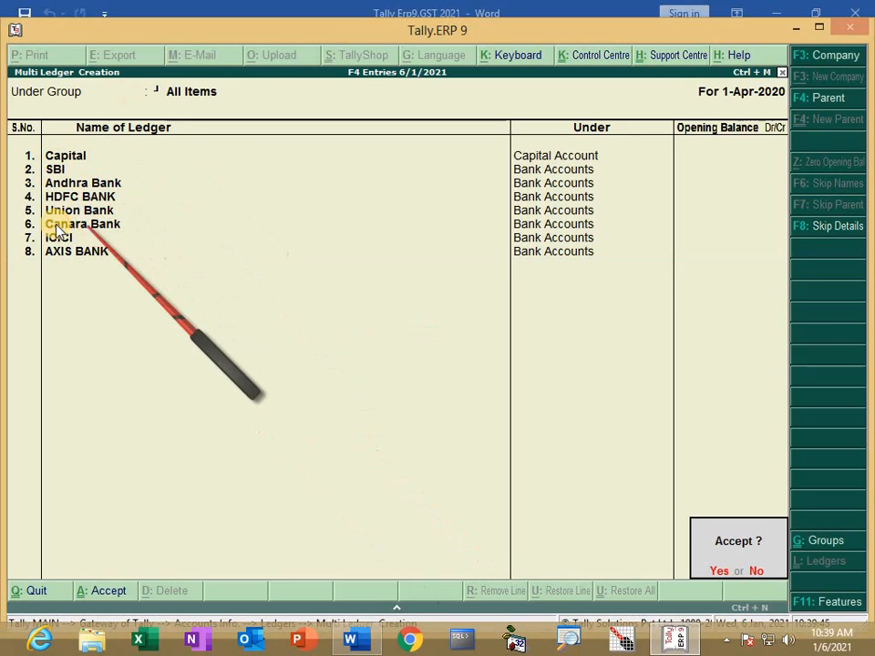
left_click(215, 306)
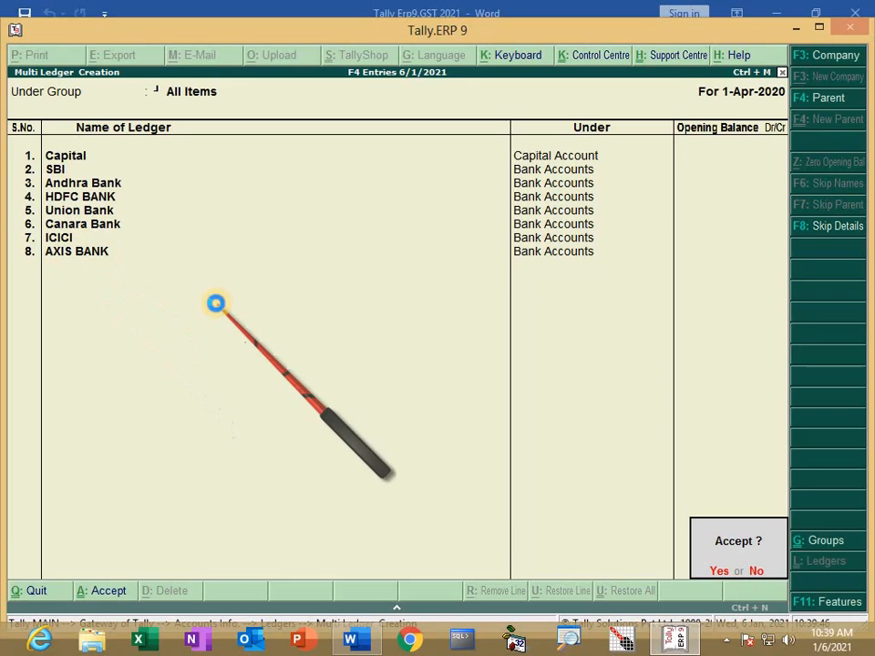
key("Return")
Step: Display the company's list of ledgers to review the created ones, and return to the Gateway of Tally
key("Up")
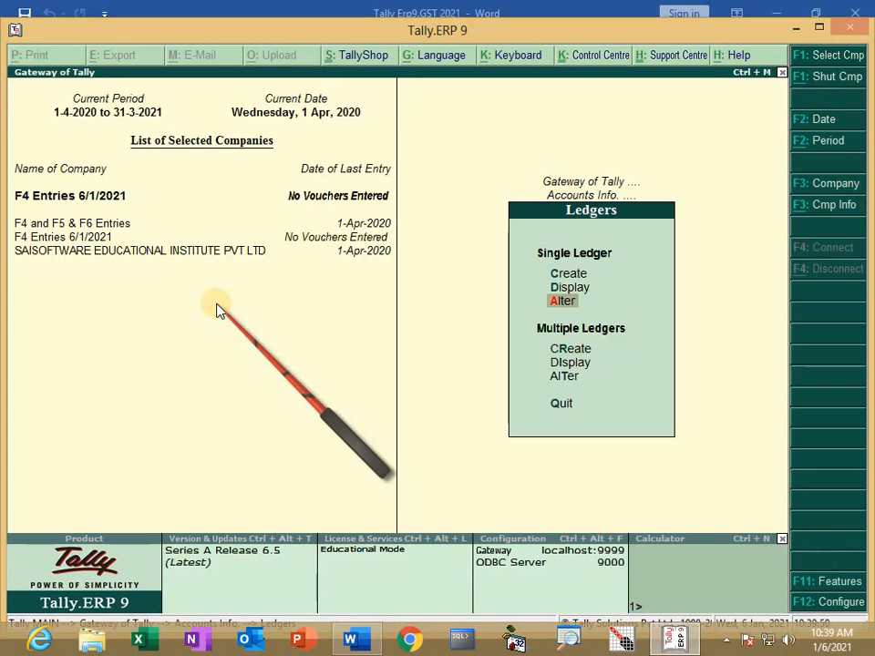
key("Up")
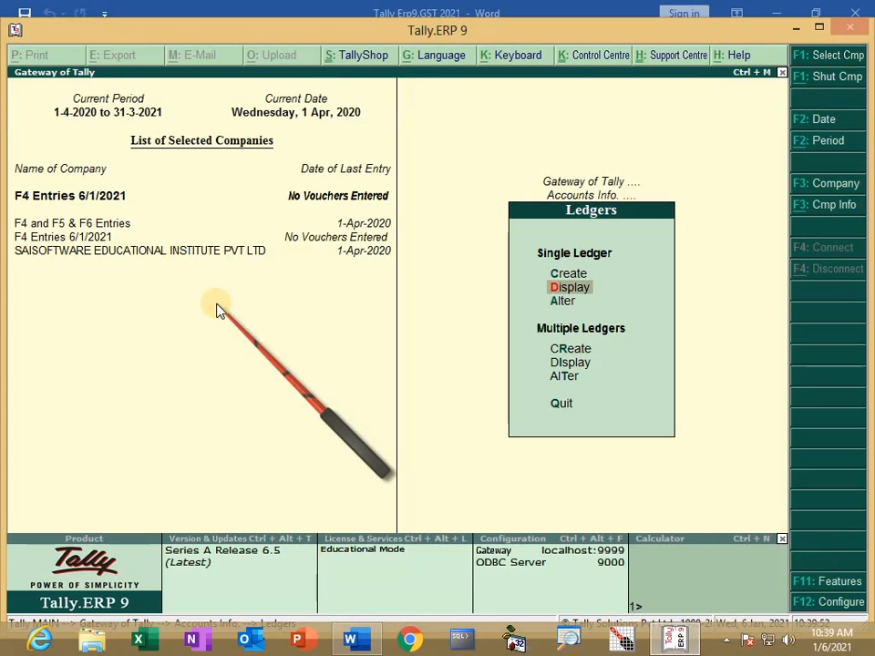
key("Return")
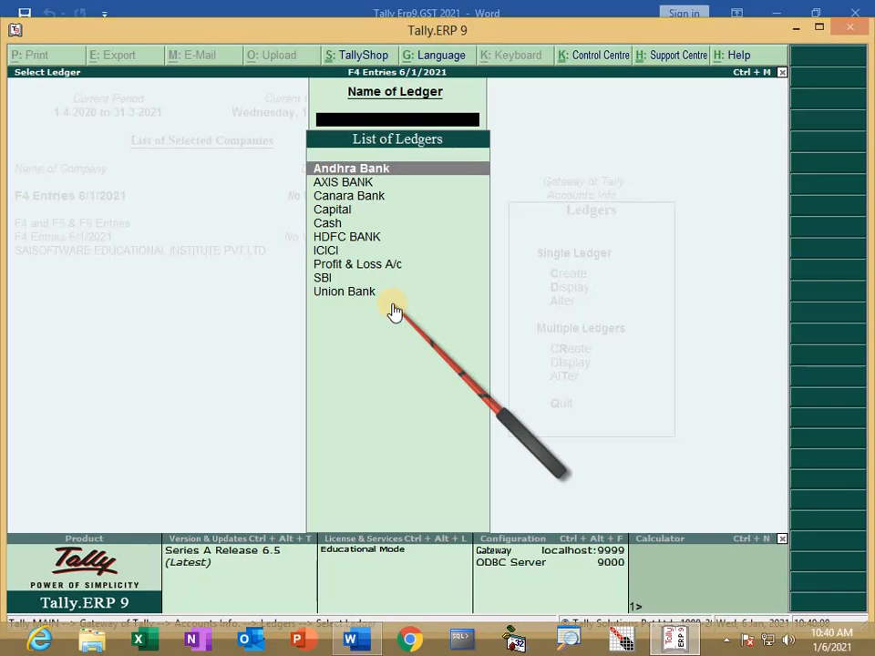
key("Escape")
key("Escape")
key("Escape")
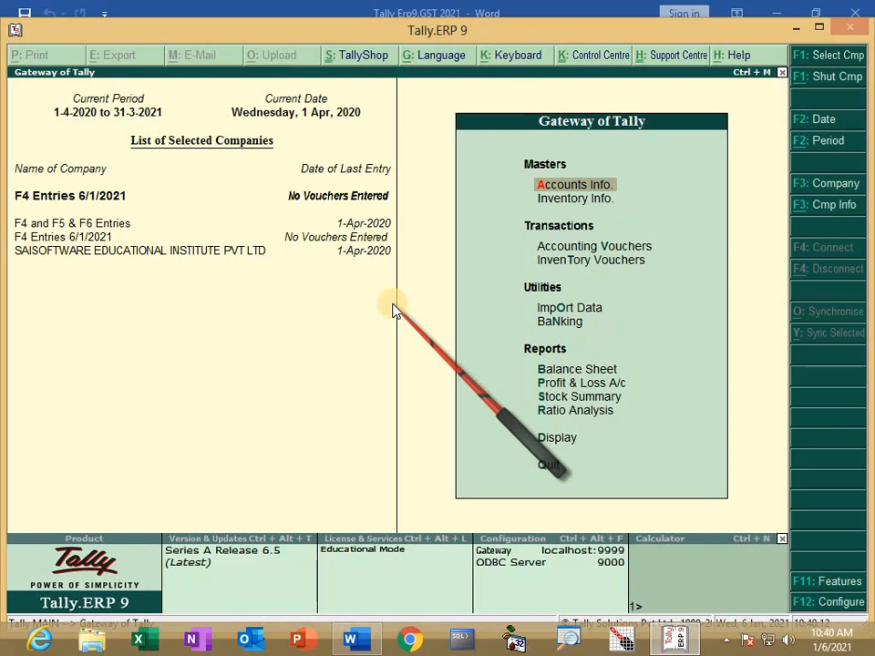
Step: Open accounting voucher entry, and look at the transaction list in the Word document before returning to Tally.ERP 9
key("Down")
key("Down")
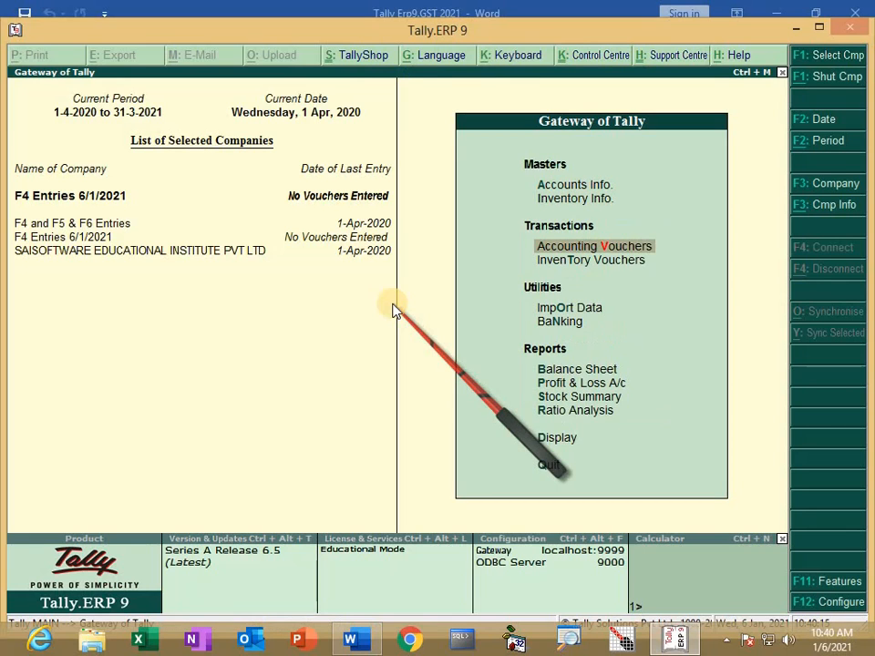
key("Return")
key("alt+Tab")
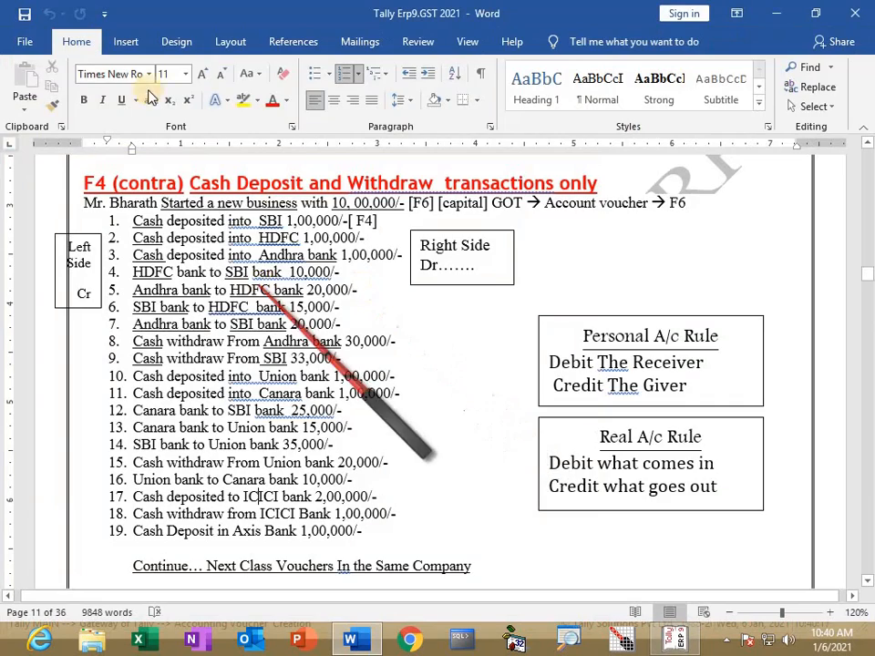
key("alt+Tab")
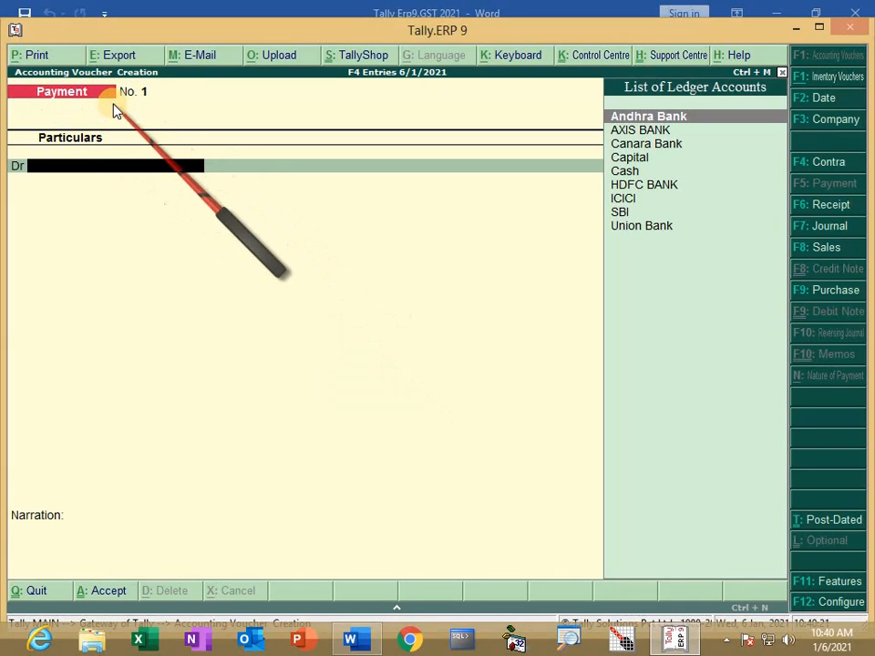
Step: Look through the Contra, Payment, Receipt and Journal voucher types on the voucher creation screen
key("F4")
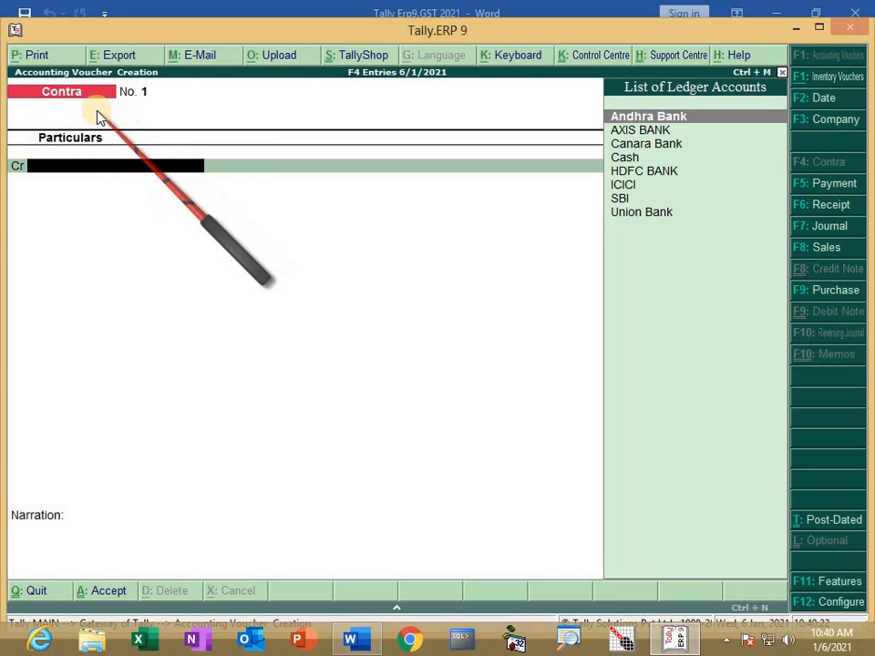
key("F5")
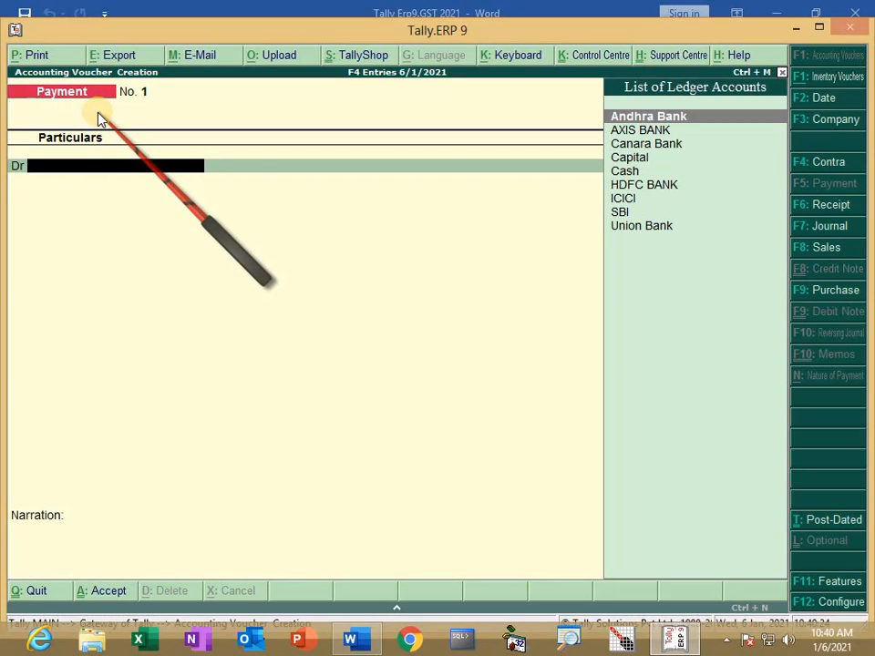
key("F6")
key("F7")
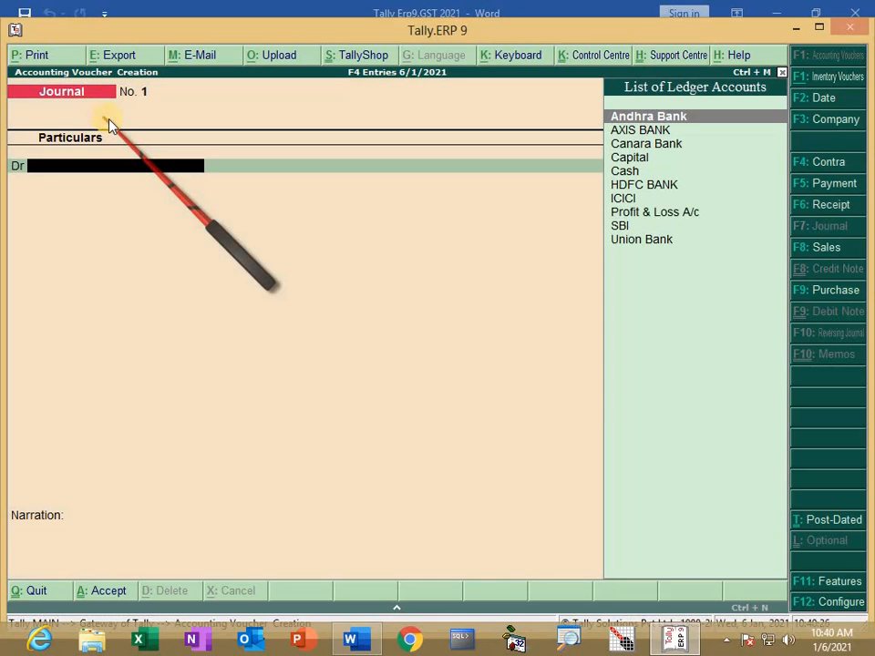